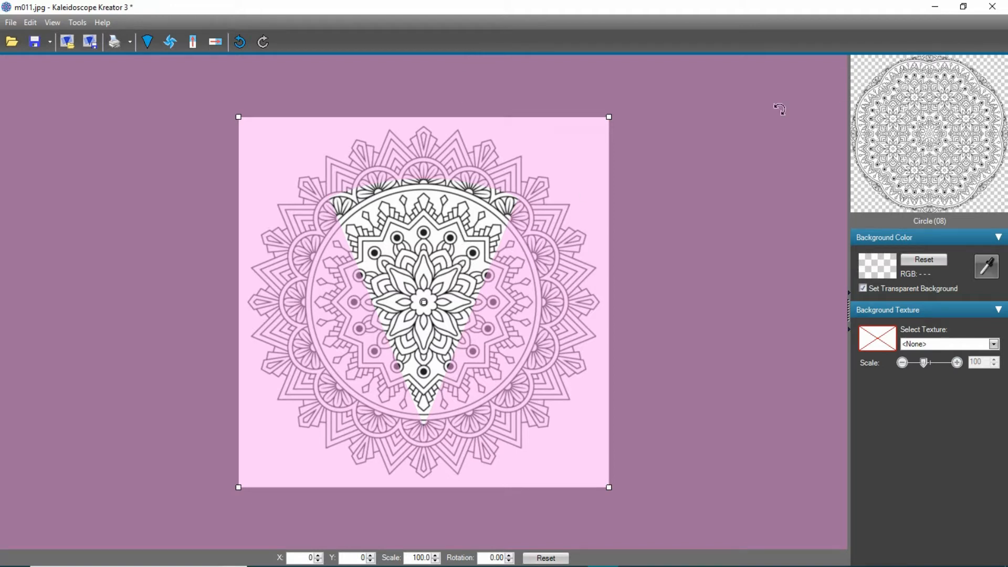
Browse the kaleidoscope shape library, including the square variants, and confirm Circle (08) as the shape.
left_click(148, 42)
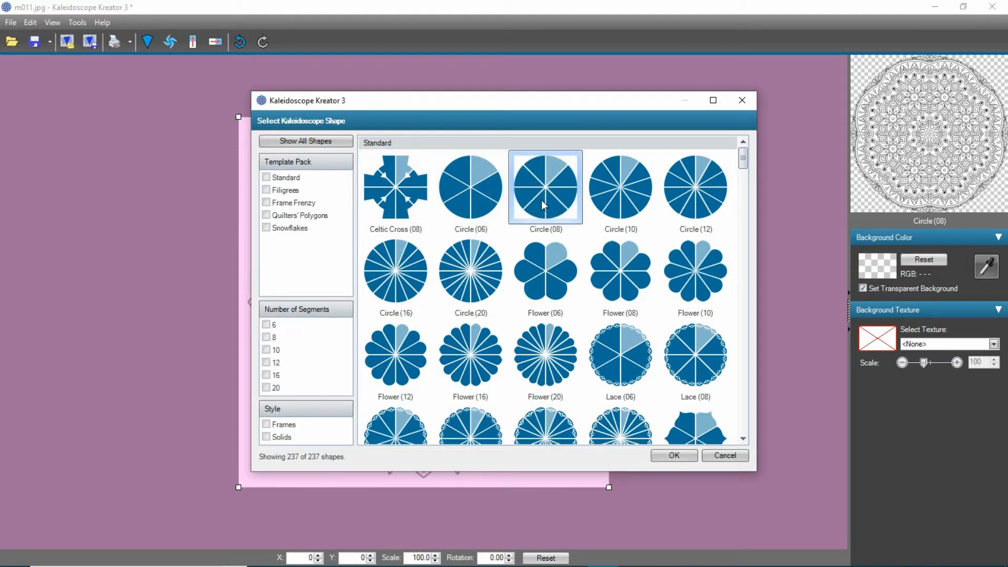
scroll(540, 201, "down", 6)
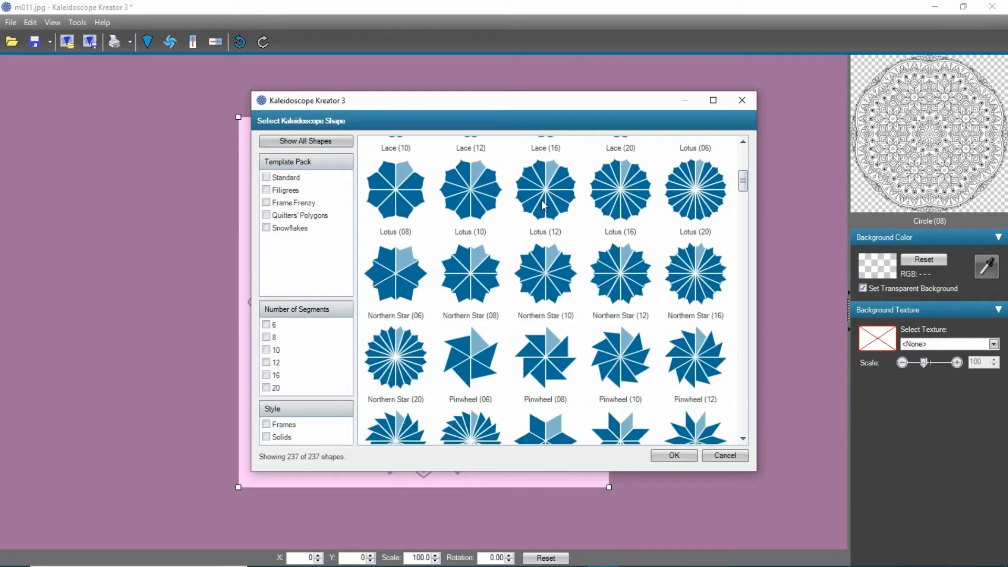
scroll(542, 205, "down", 8)
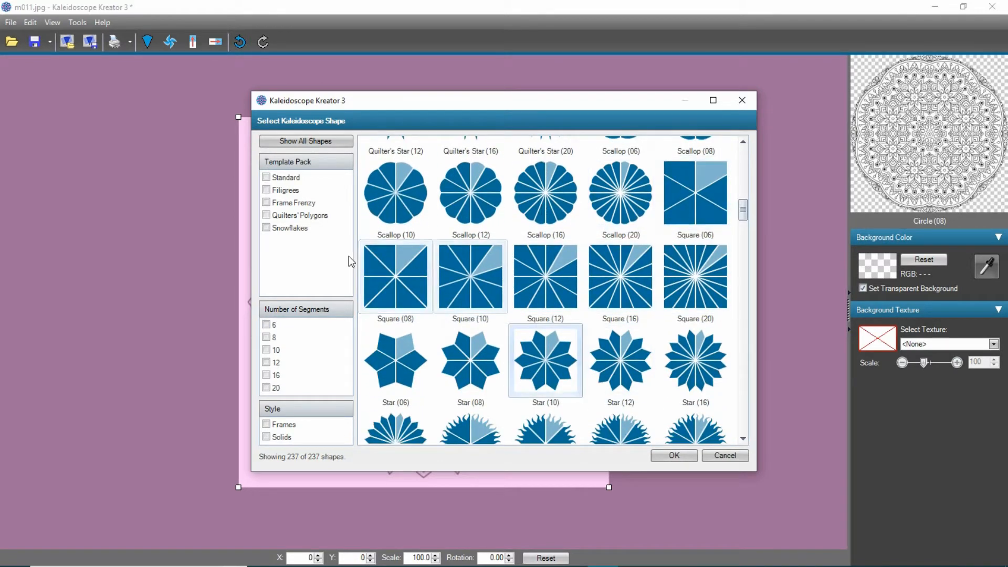
left_click(474, 279)
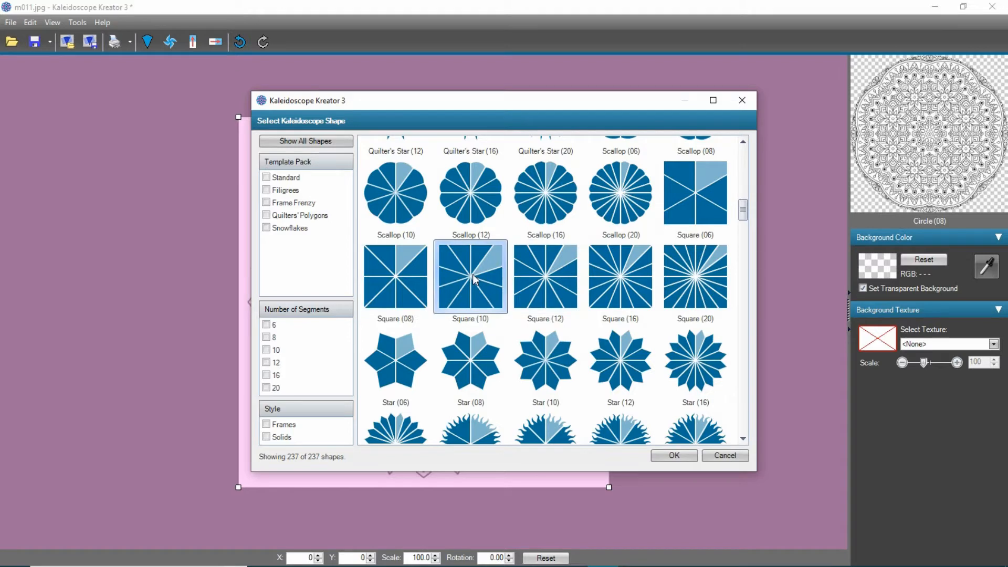
left_click(542, 281)
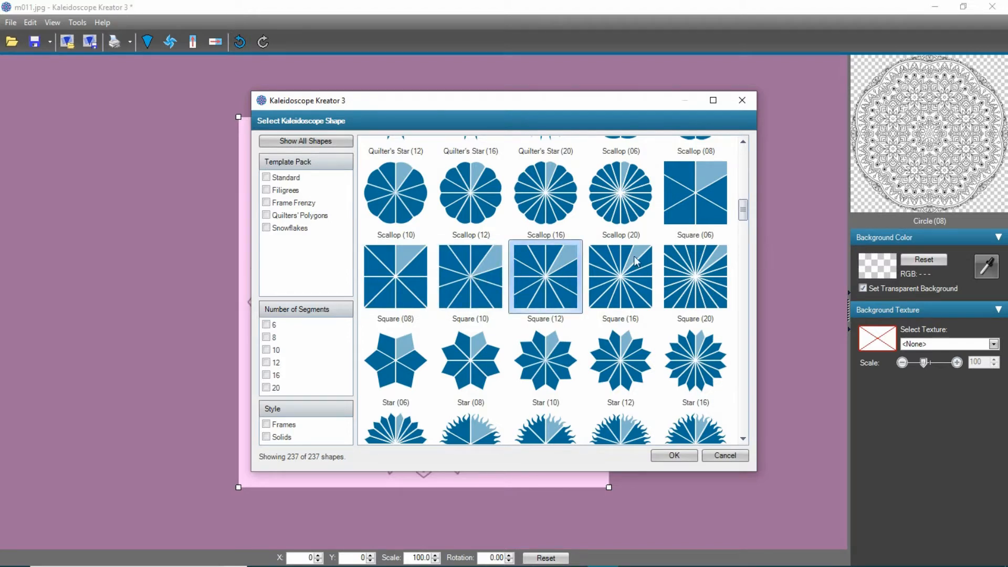
left_click(709, 196)
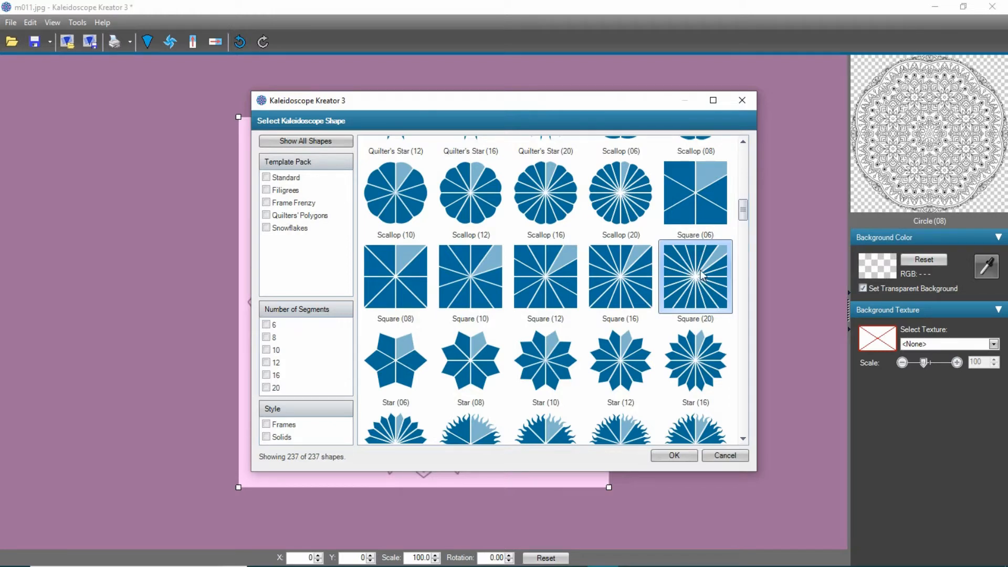
scroll(668, 278, "up", 5)
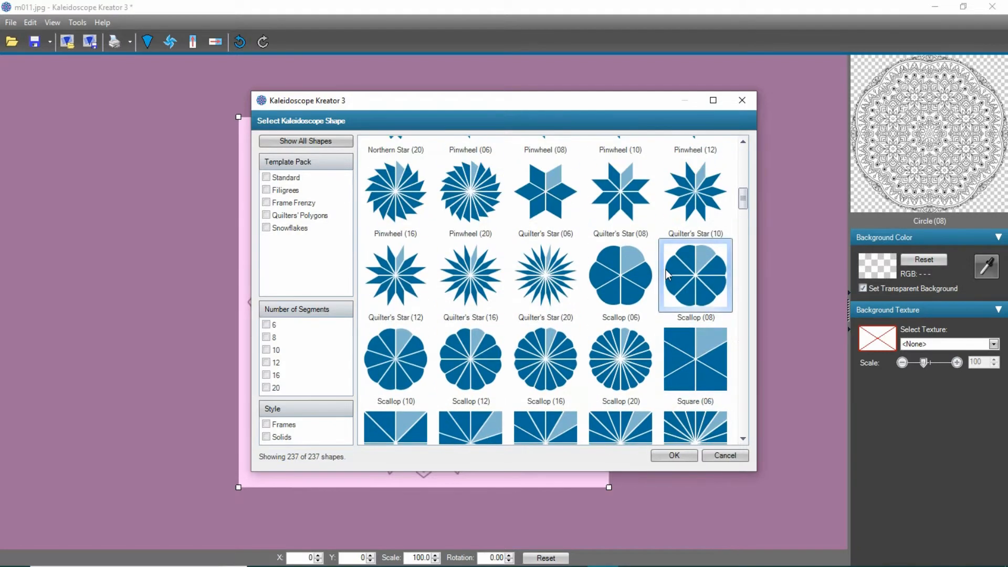
scroll(661, 252, "up", 6)
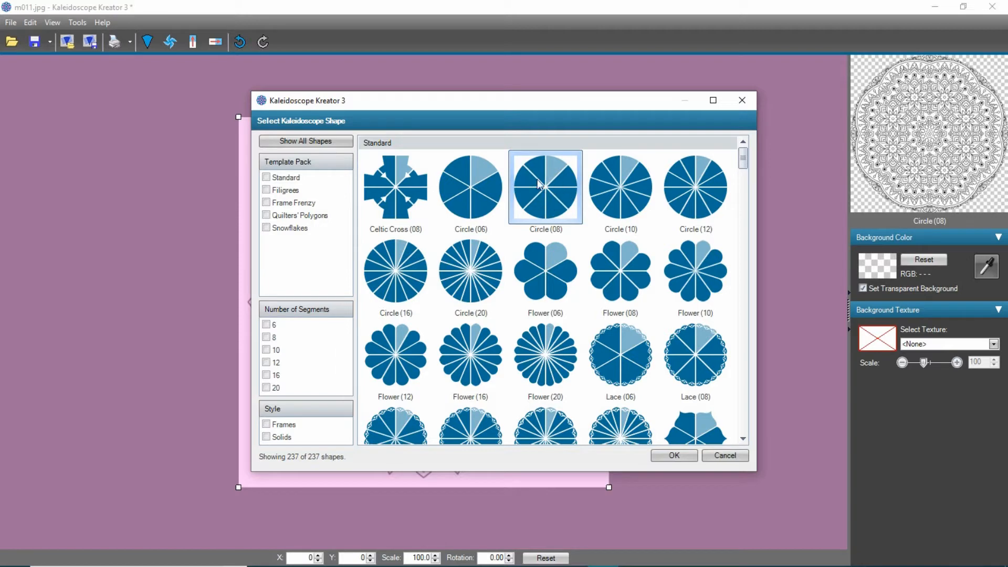
left_click(675, 456)
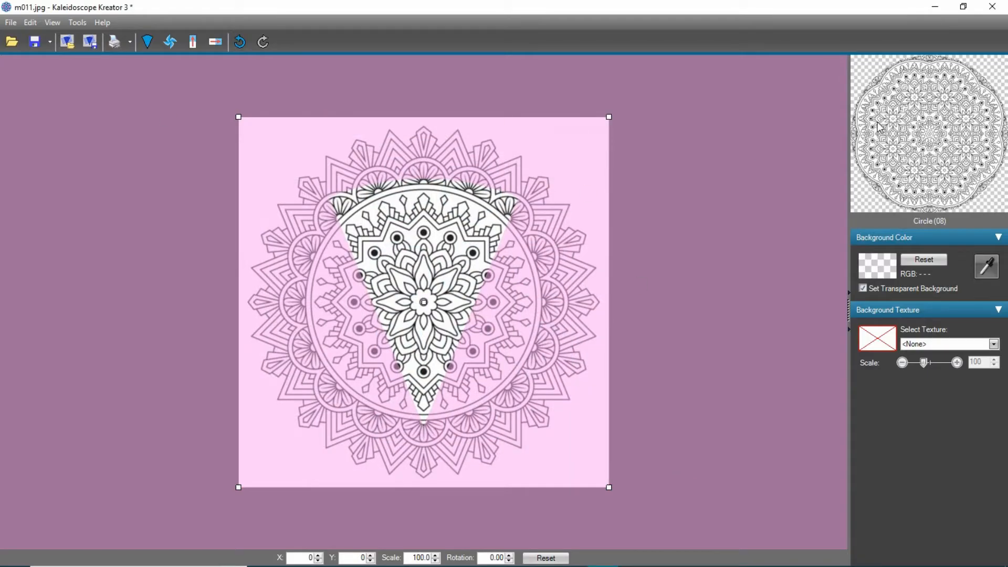
Inspect the Circle (08) kaleidoscope in the full-size preview and return to the workspace.
mouse_move(932, 142)
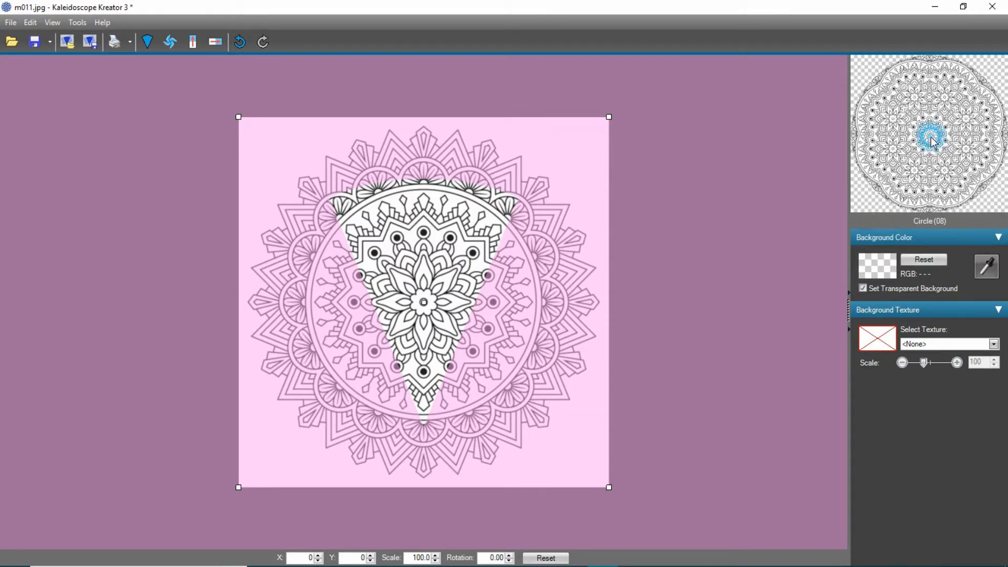
left_click(932, 140)
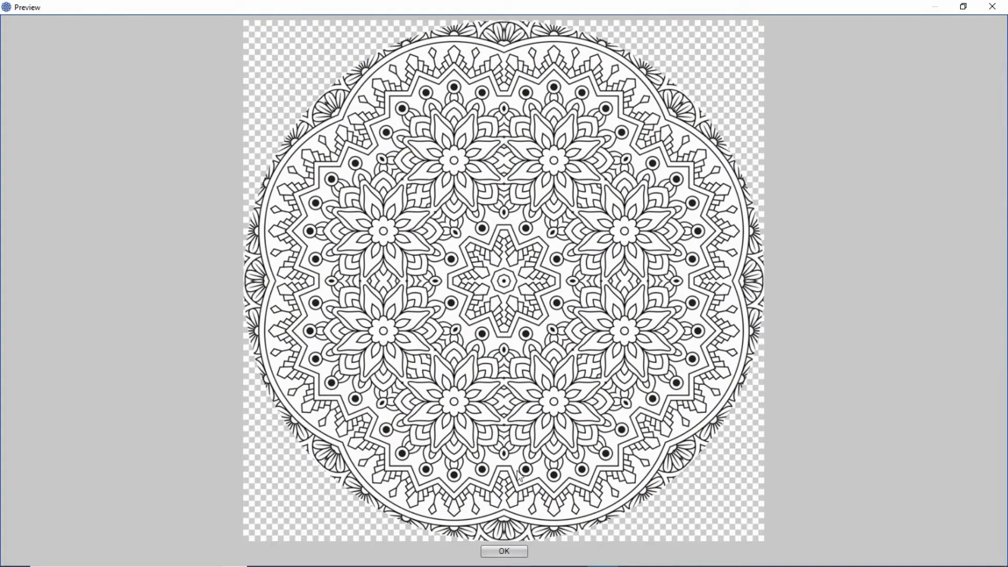
left_click(505, 552)
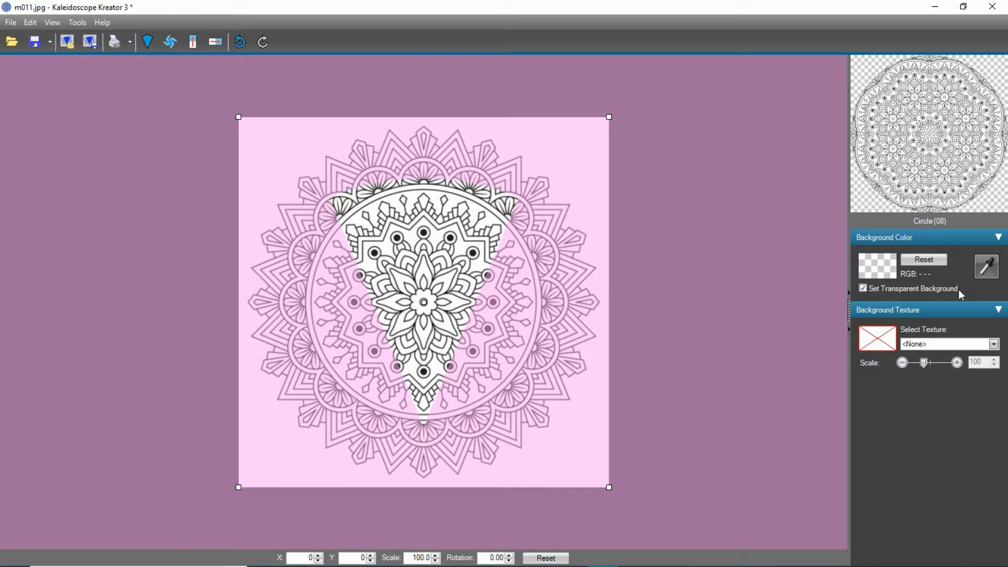
Save the kaleidoscope at 10 by 10 inches as a PNG file named 01 in the KK3 folder.
left_click(34, 42)
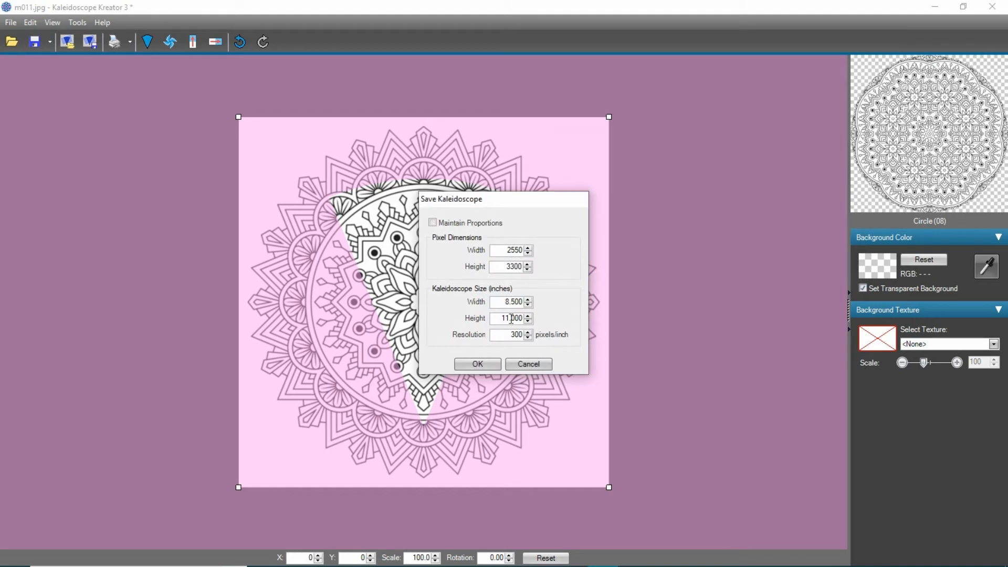
left_click_drag(502, 302, 560, 301)
type("10")
key("Tab")
type("100")
left_click(520, 315)
left_click(469, 365)
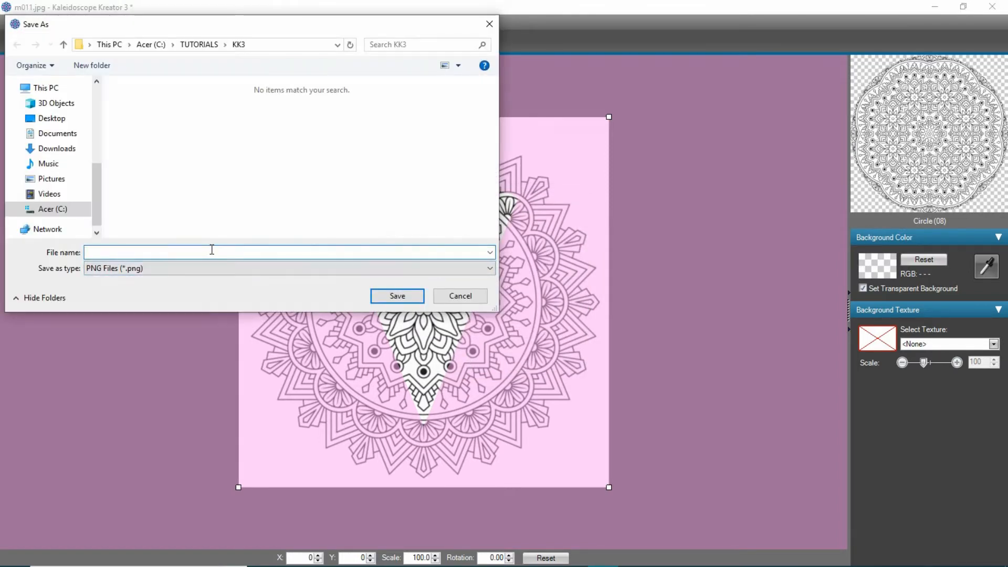
type("01")
left_click(397, 295)
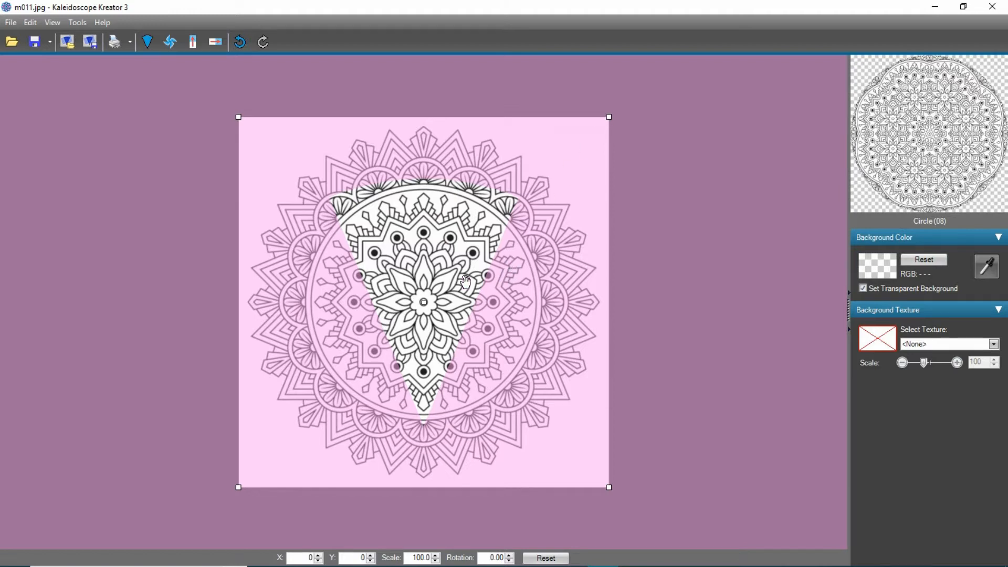
Enlarge the source mandala to a scale of about 222.2 and shift it slightly to about X -5, Y 48.
left_click_drag(604, 119, 922, 4)
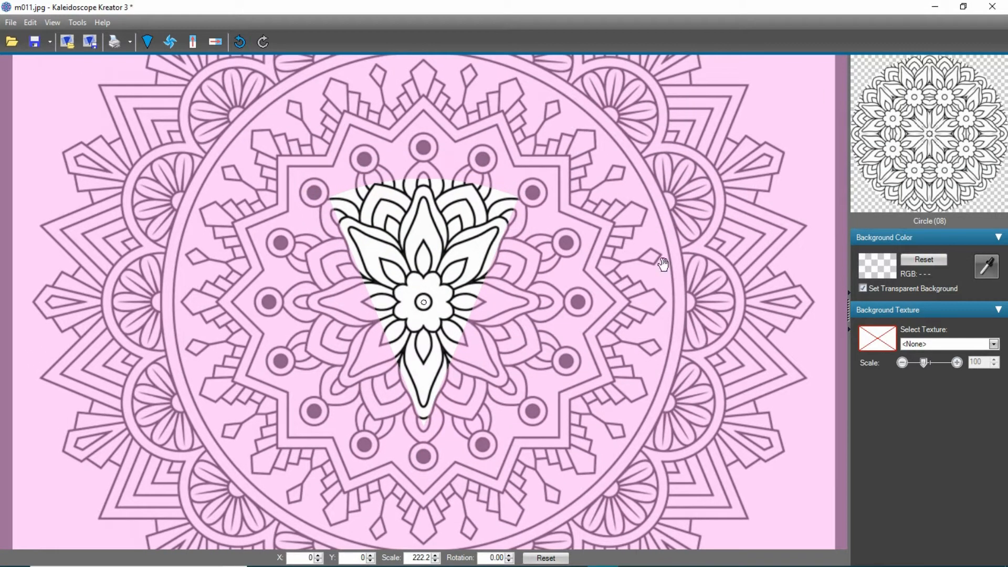
left_click(387, 267)
mouse_move(402, 262)
left_mouse_down()
mouse_move(414, 262)
mouse_move(386, 261)
left_mouse_up()
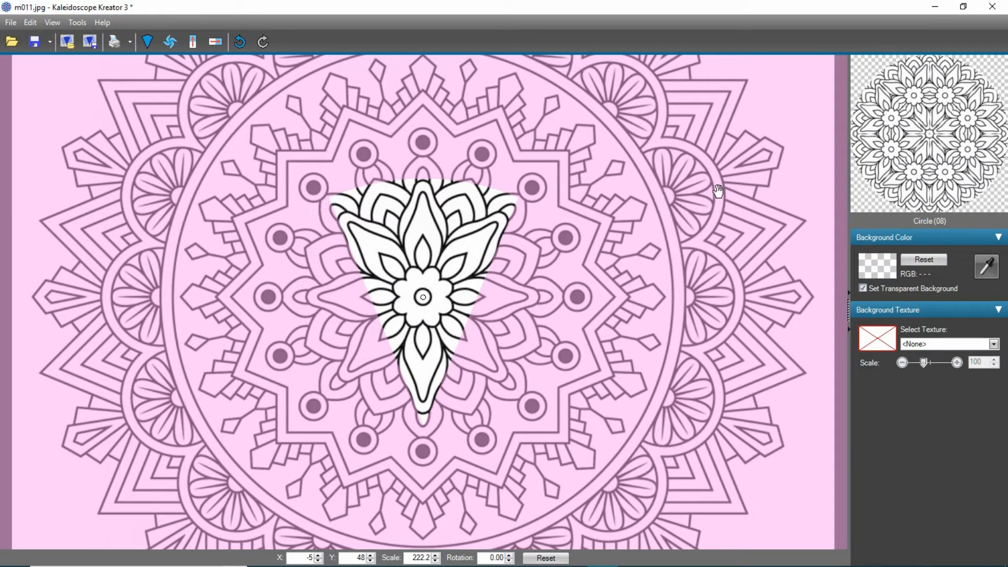
Rotate the source mandala to about 41.09 degrees and reposition it at about X -42, Y 440.
left_click_drag(845, 173, 796, 476)
left_click_drag(699, 392, 593, 280)
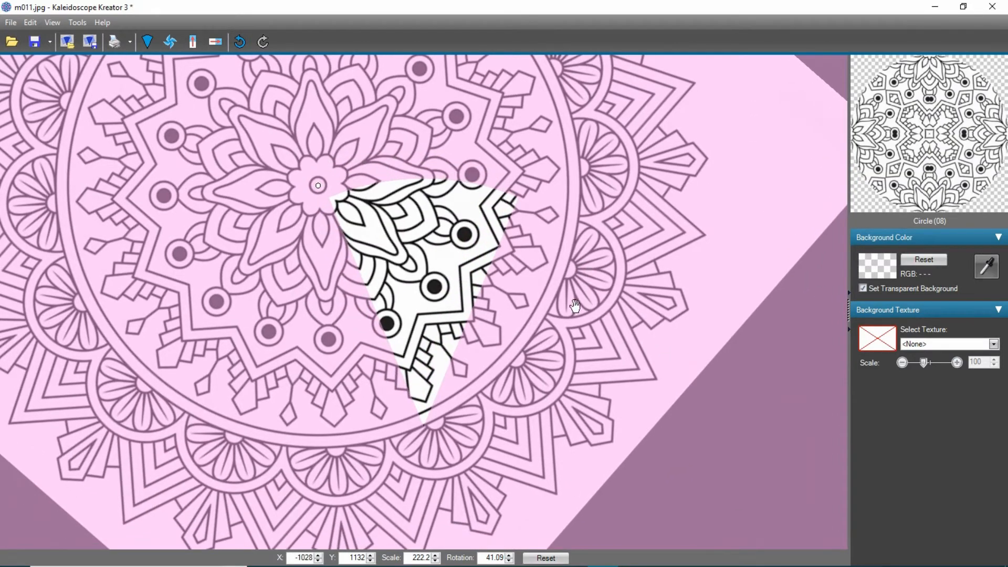
left_click_drag(533, 292, 637, 361)
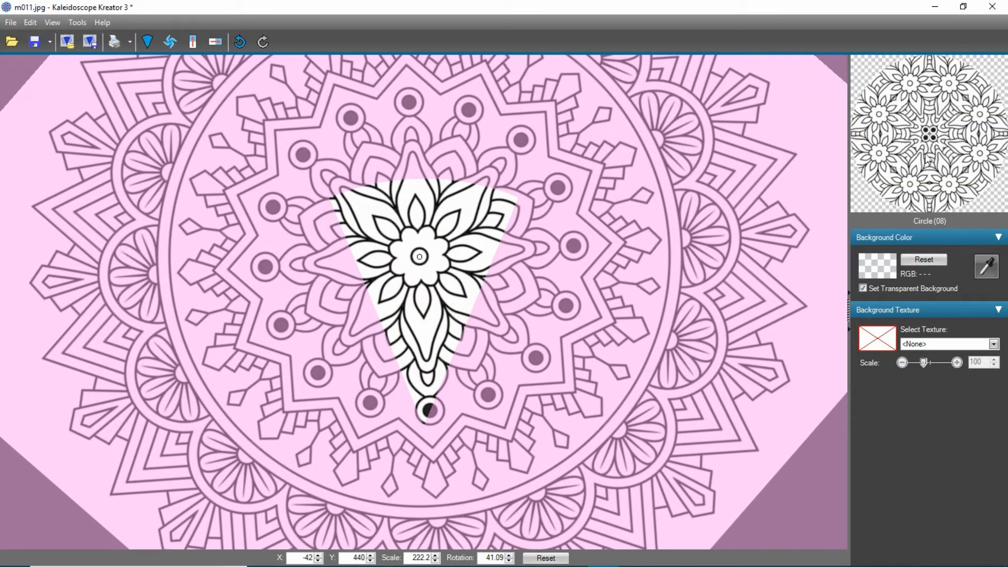
Preview the rearranged kaleidoscope at full size and save it at 10 by 10 inches as a PNG file named 02 in the KK3 folder.
left_click(930, 137)
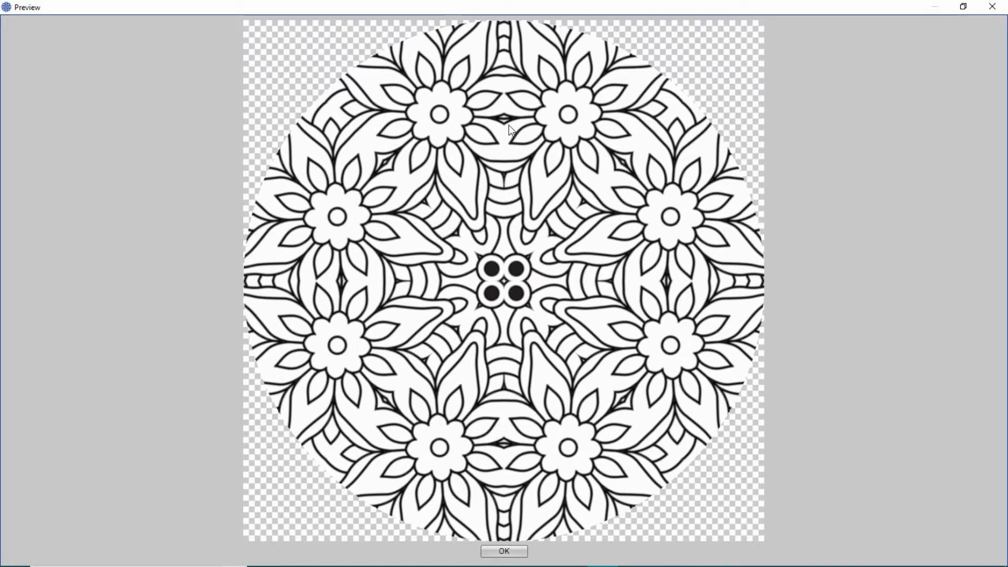
left_click(504, 551)
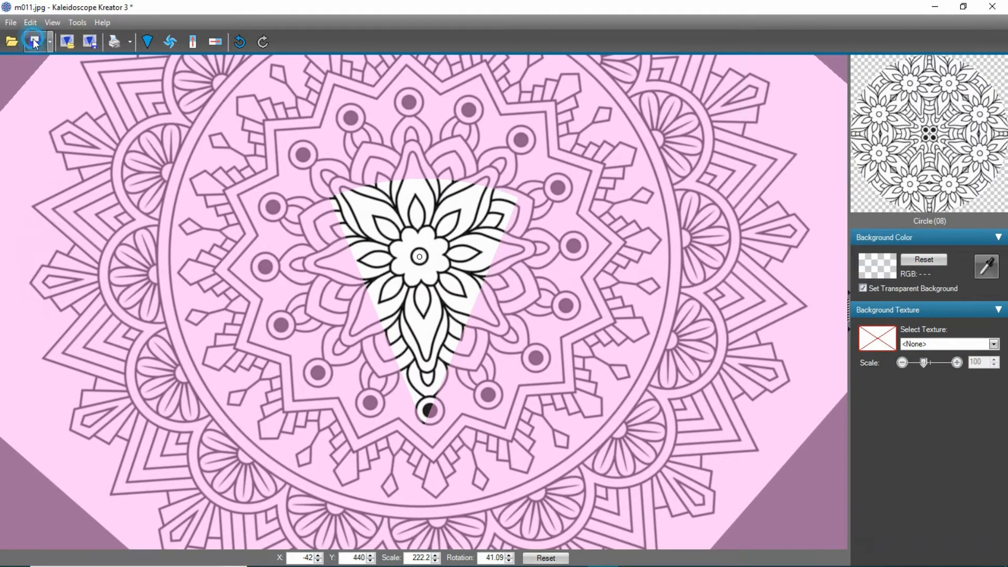
left_click(67, 41)
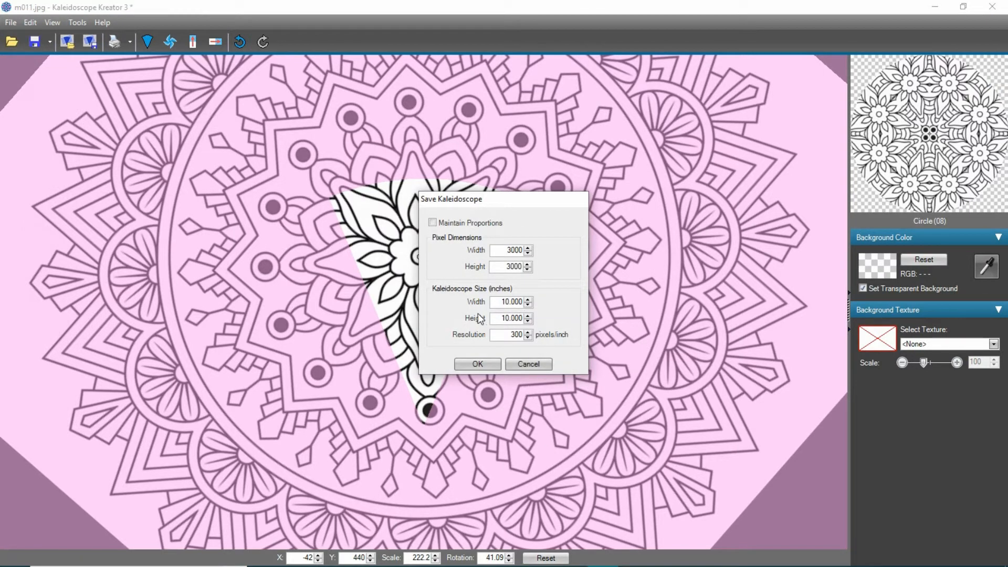
left_click(479, 364)
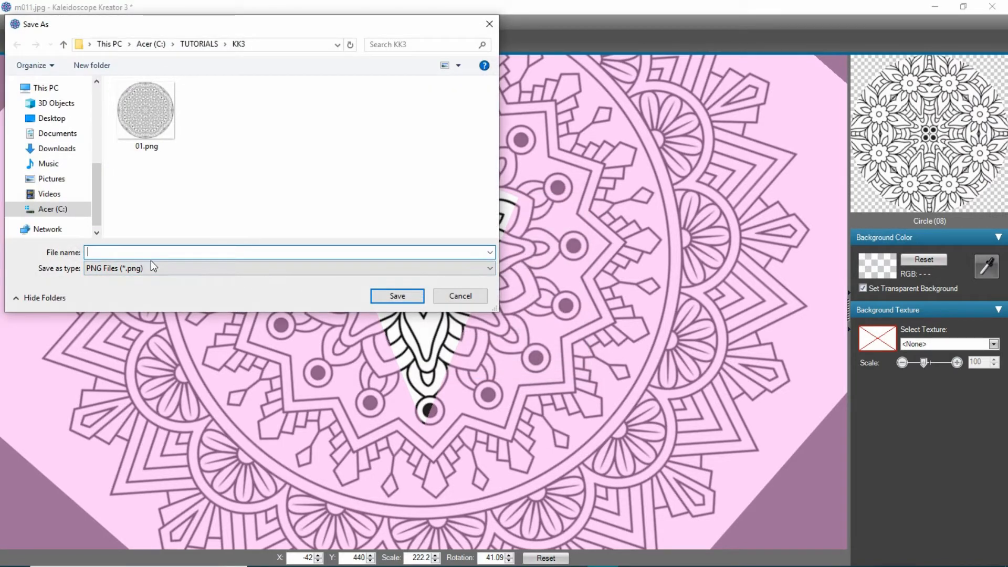
type("01")
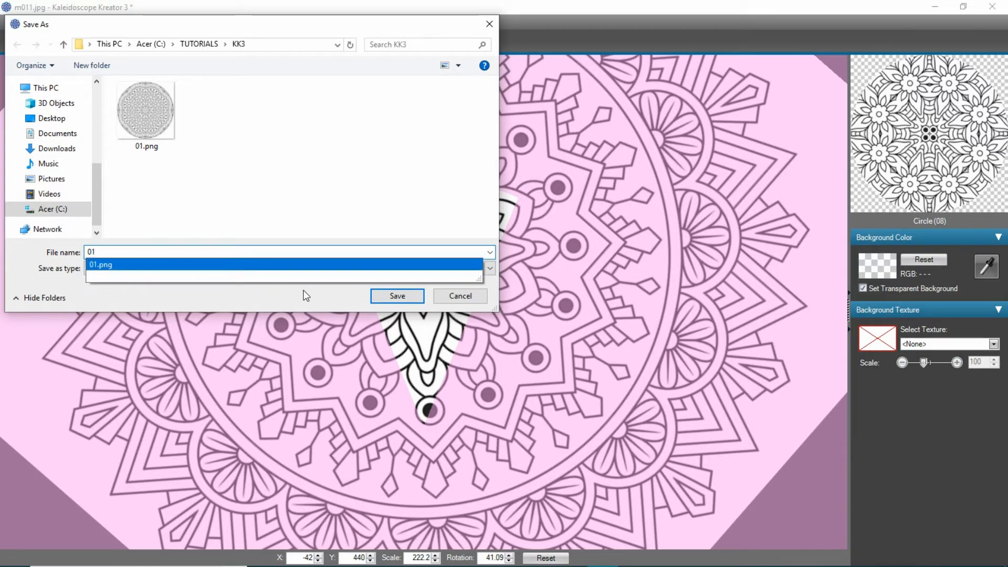
key("BackSpace")
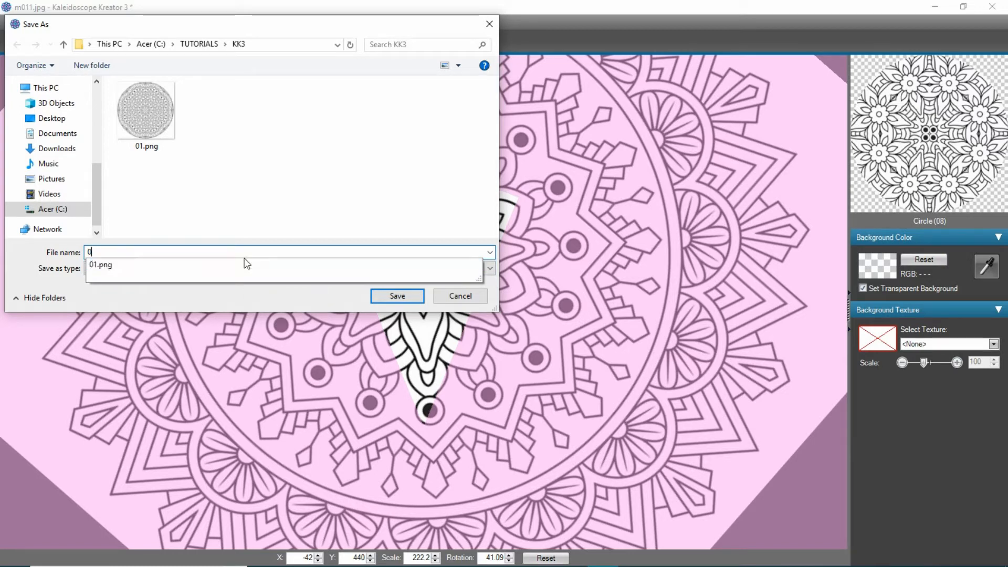
type("2")
left_click(397, 296)
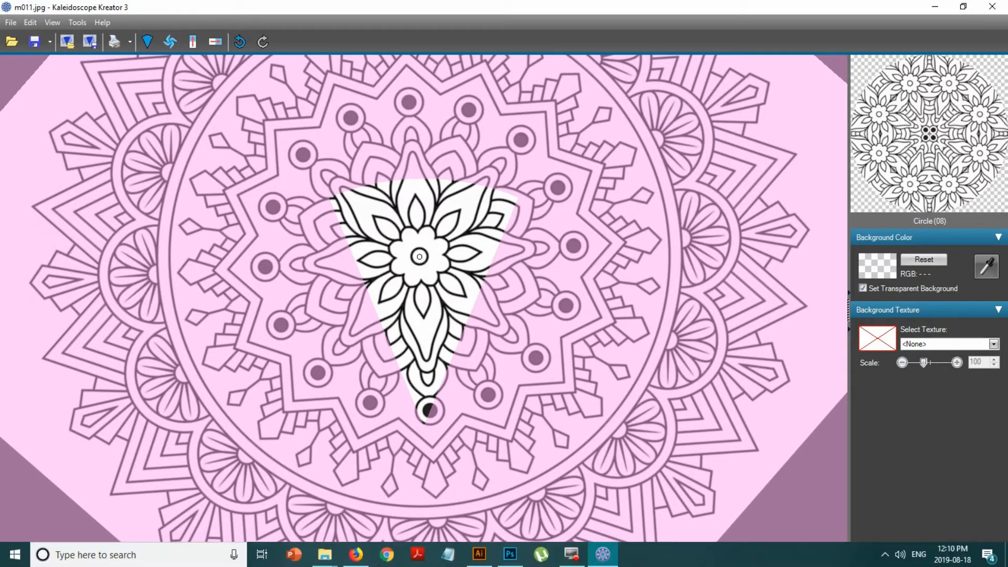
Switch to the KK3 folder in File Explorer and open 02.png in Photoshop.
mouse_move(326, 562)
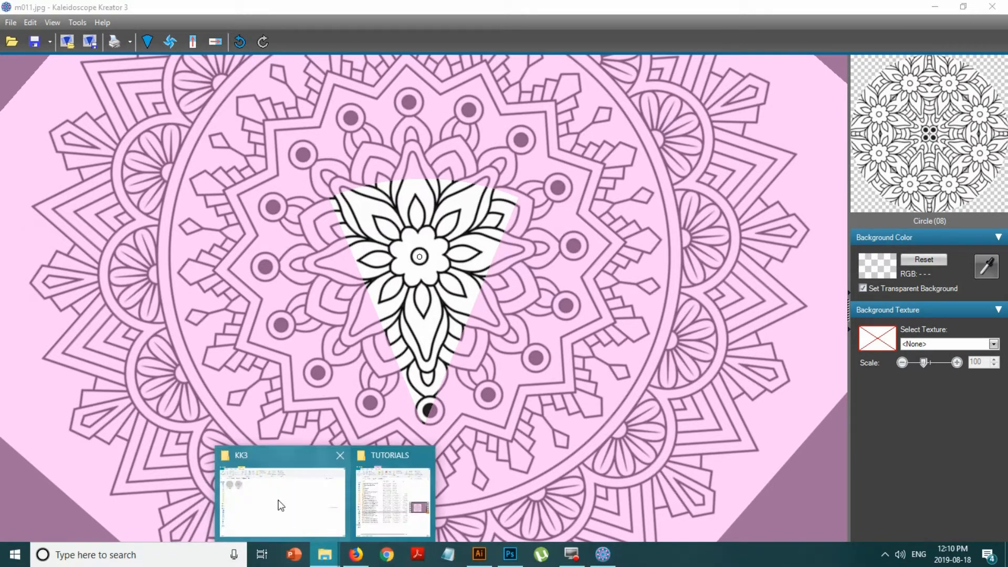
left_click(277, 502)
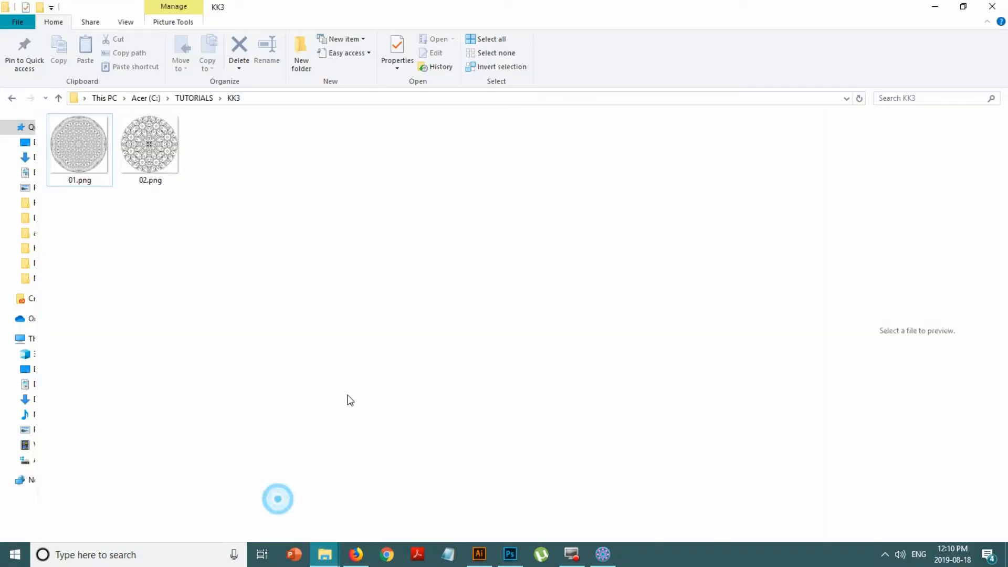
left_click(126, 160)
left_click_drag(150, 147, 471, 236)
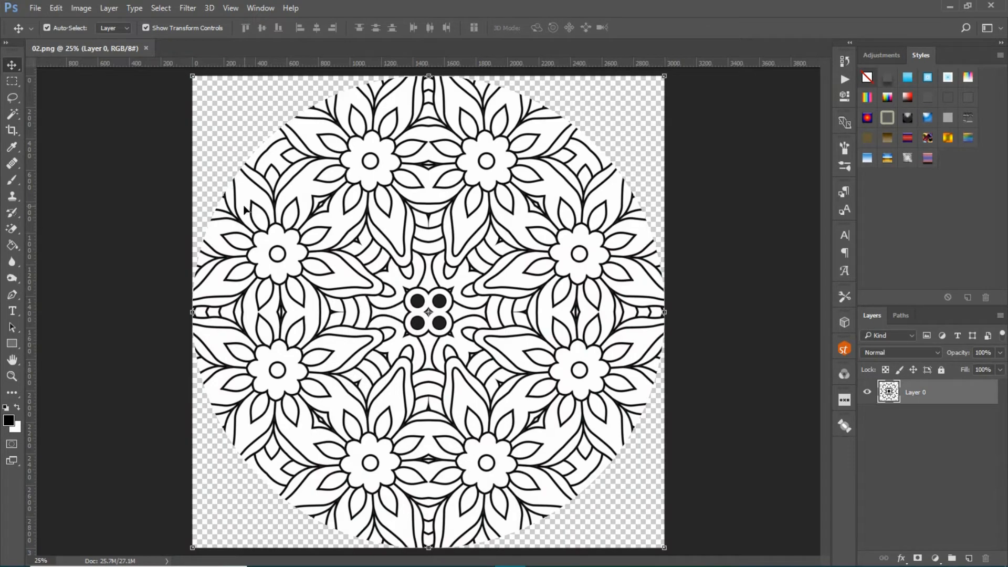
Inspect the mandala's line quality at 100% zoom and return to the whole image fitted on screen.
left_click(230, 8)
left_click(242, 147)
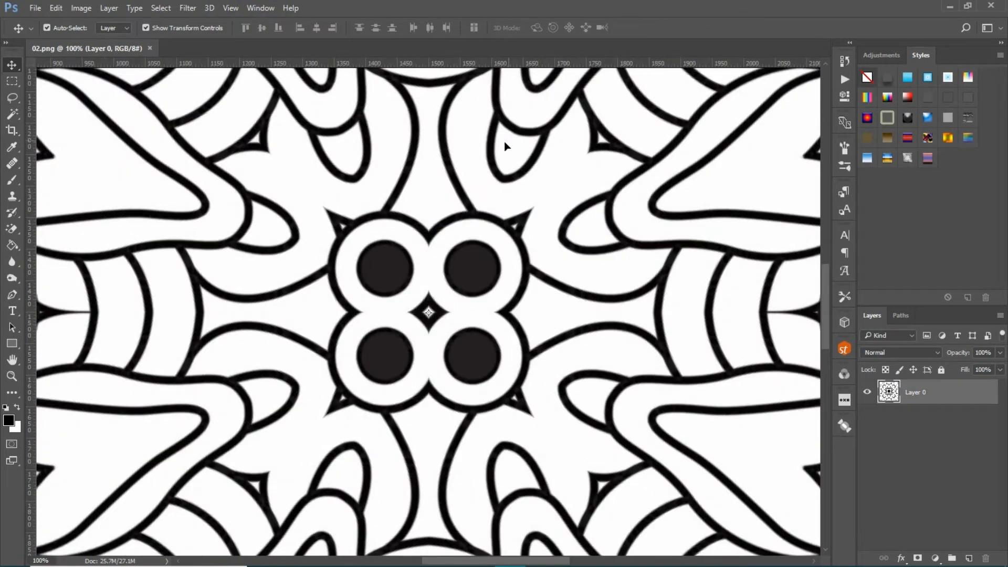
left_click(230, 7)
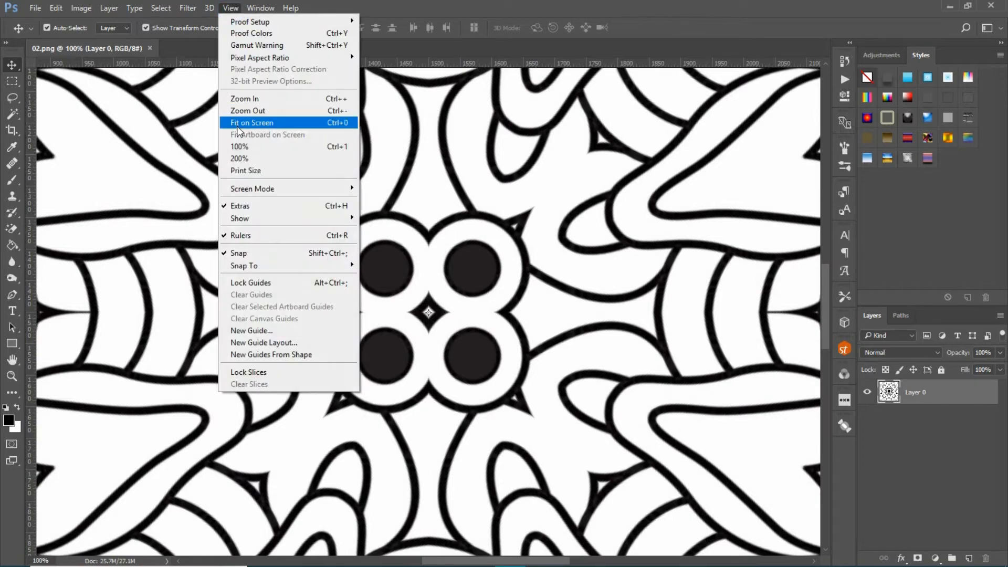
left_click(247, 123)
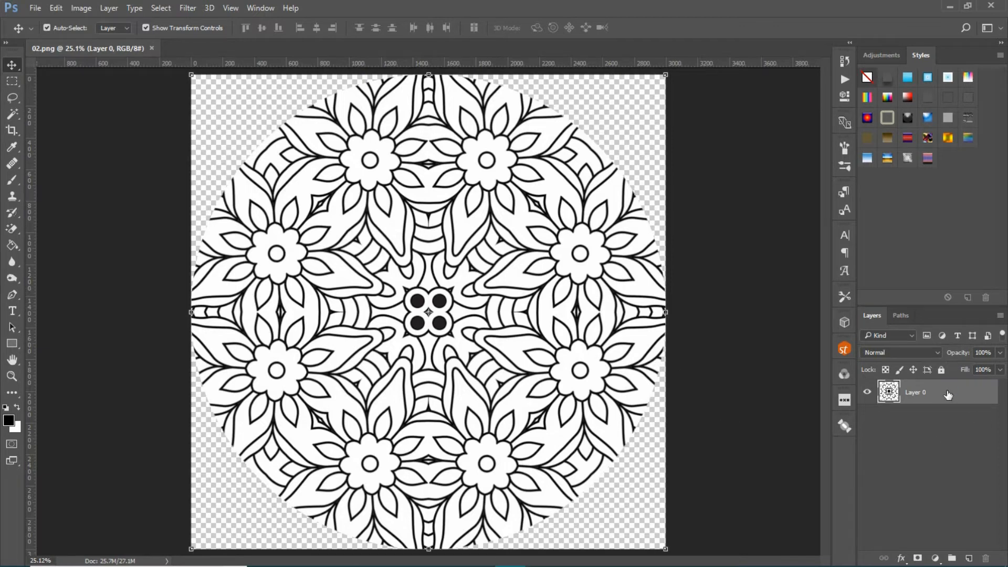
Add a 16 px black stroke positioned inside to the mandala layer of 02.png.
double_click(948, 395)
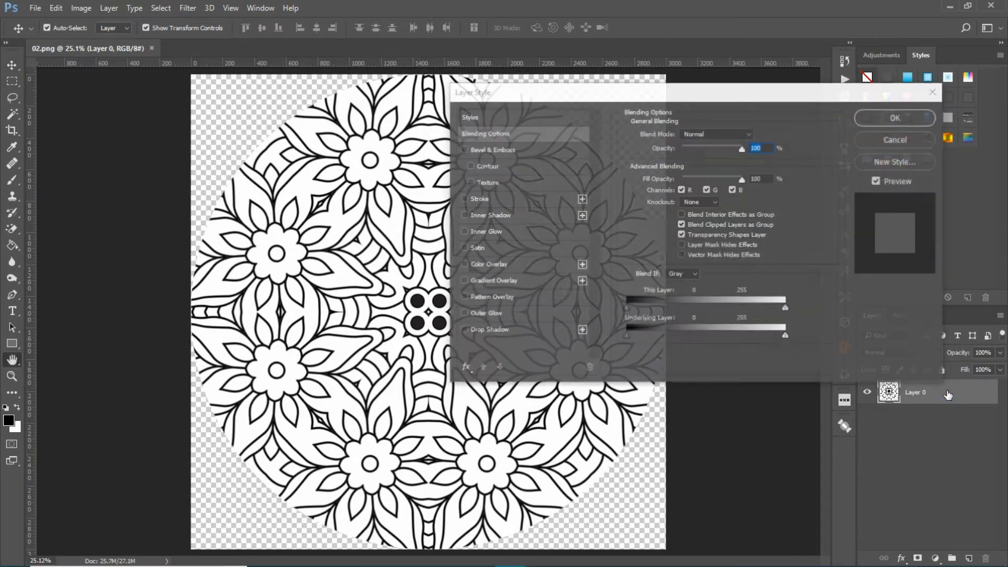
left_click(463, 199)
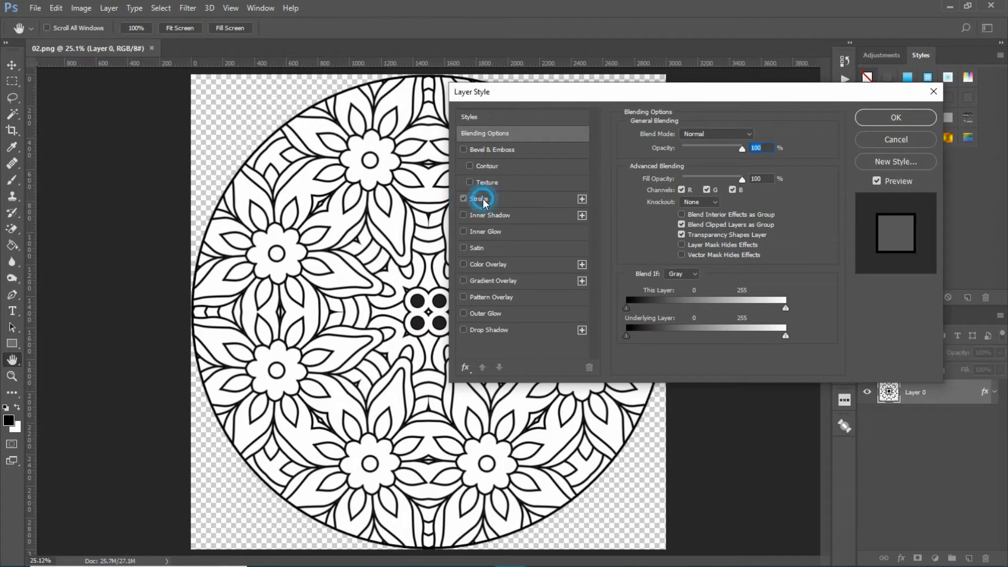
left_click(570, 200)
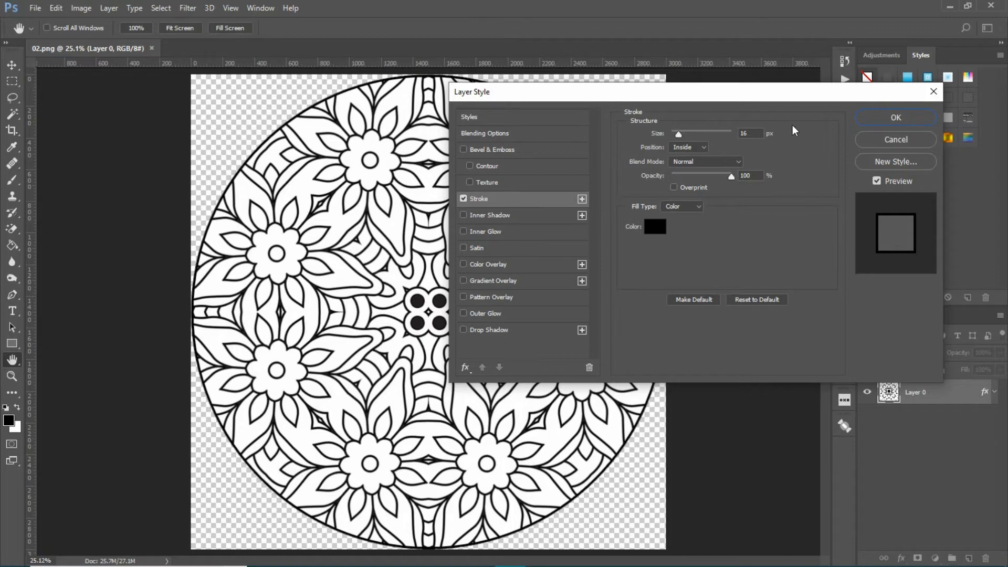
left_click(895, 117)
key("v")
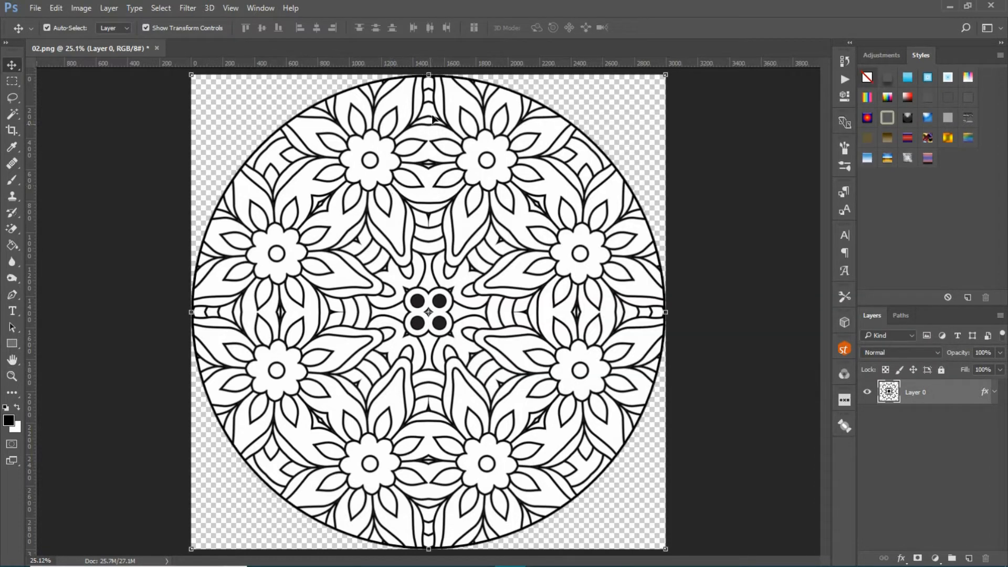
Save the outlined mandala as a PNG in the KK3 folder, replacing 02.png, with no compression and no interlacing.
left_click(37, 10)
left_click(64, 133)
left_click(226, 258)
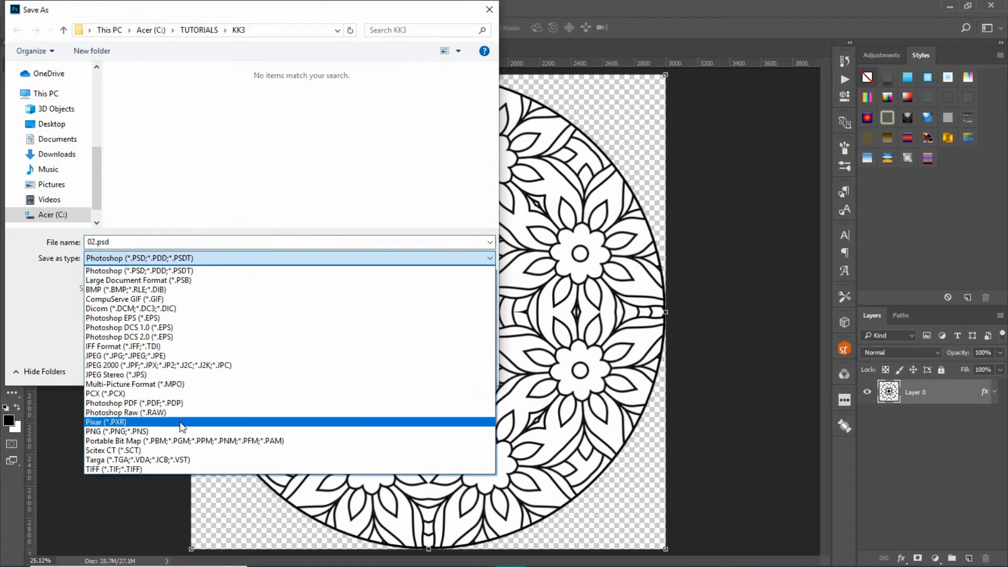
left_click(136, 431)
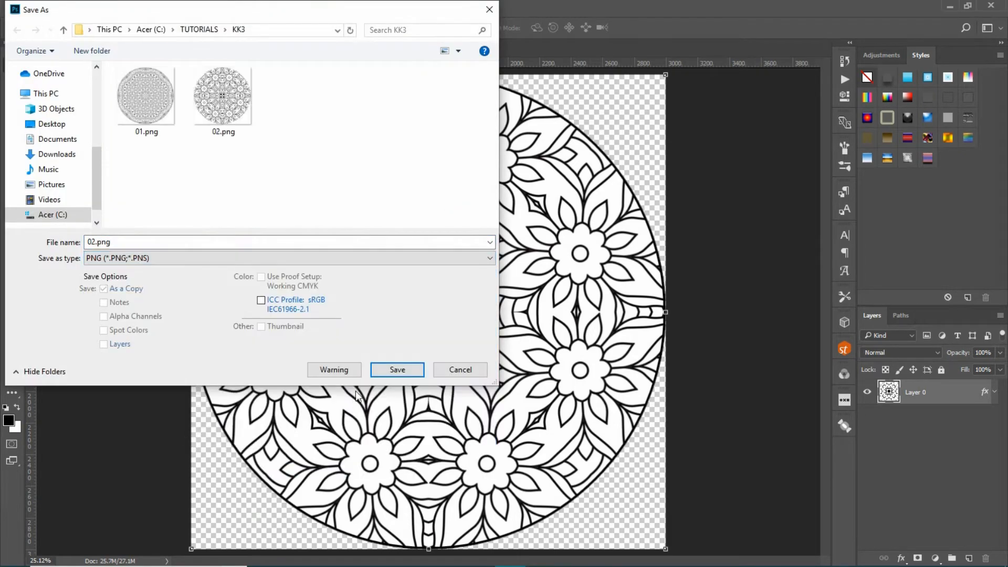
left_click(385, 375)
left_click(535, 291)
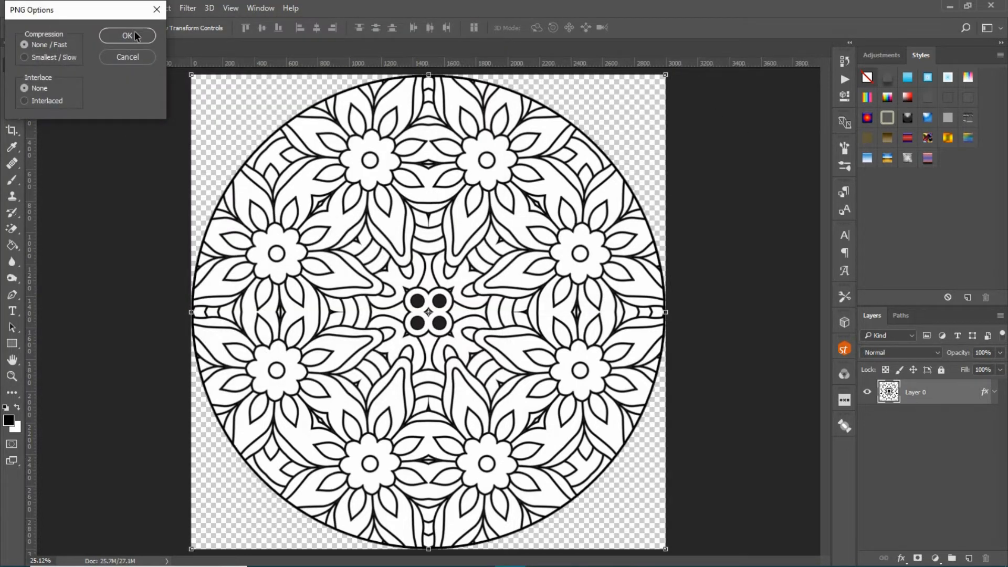
left_click(133, 35)
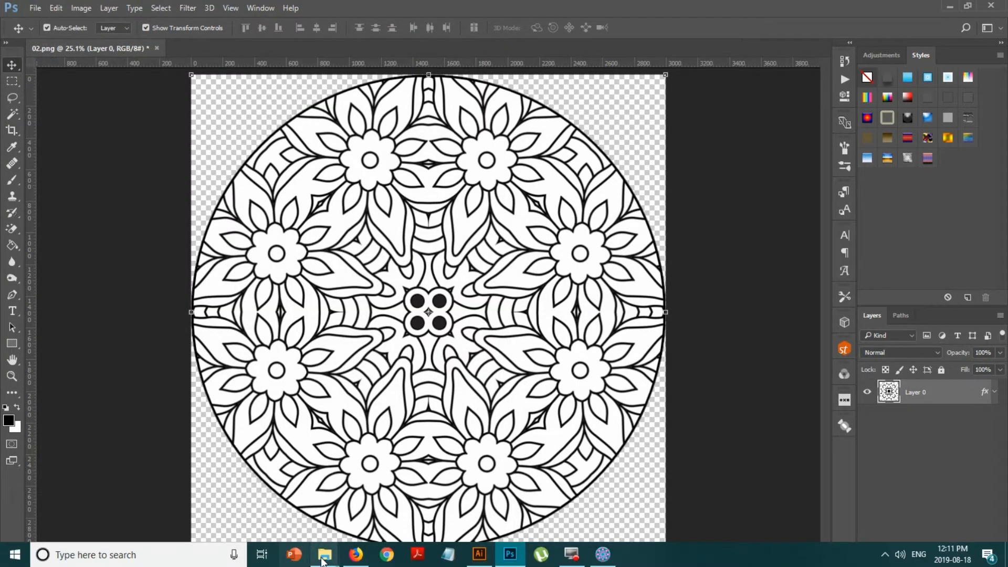
Switch to the KK3 folder in File Explorer and open 01.png in Photoshop as a separate document.
mouse_move(325, 553)
left_click(268, 517)
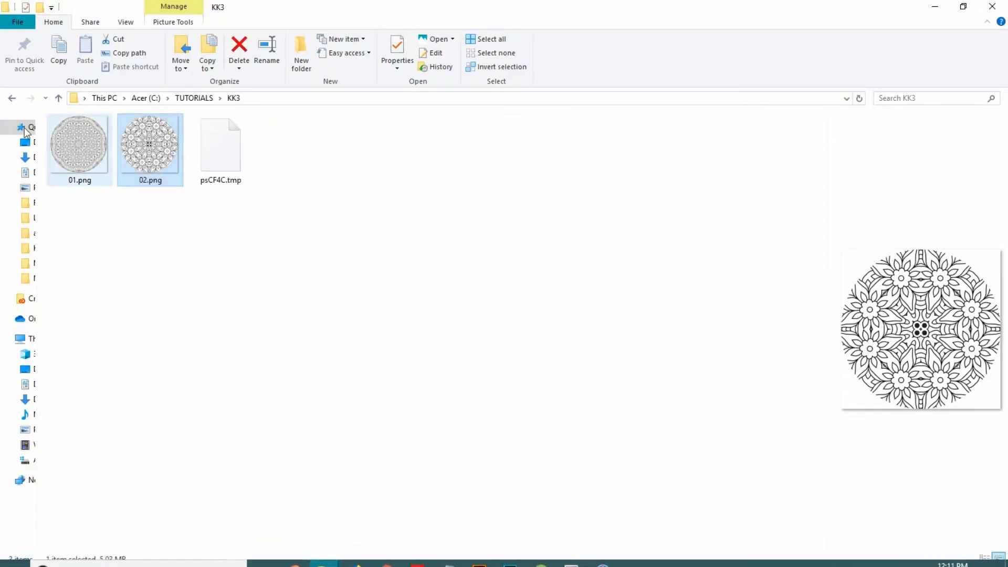
left_click_drag(79, 152, 667, 14)
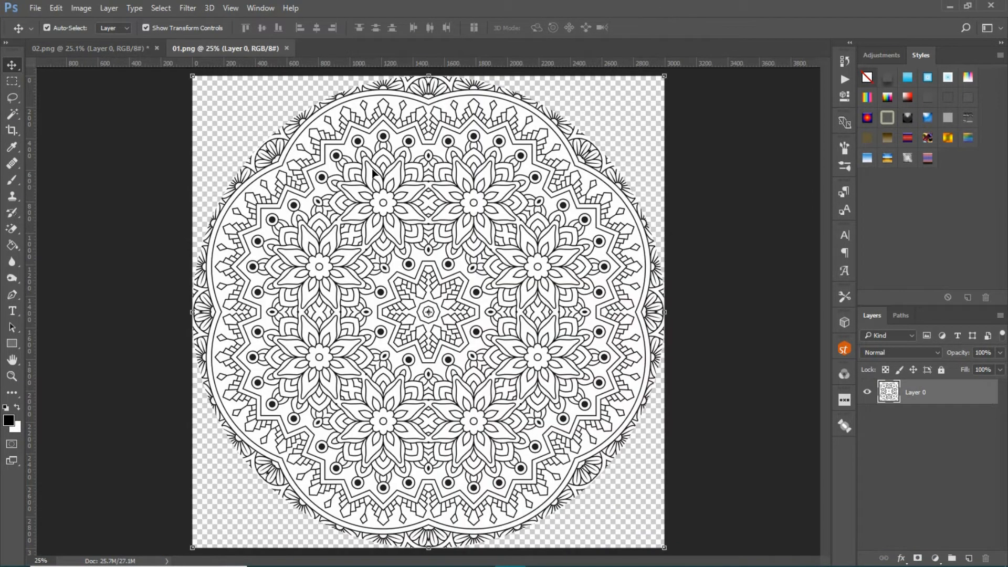
Add a 16 px black stroke positioned inside to the mandala layer of 01.png.
left_click_drag(946, 395, 957, 390)
double_click(957, 390)
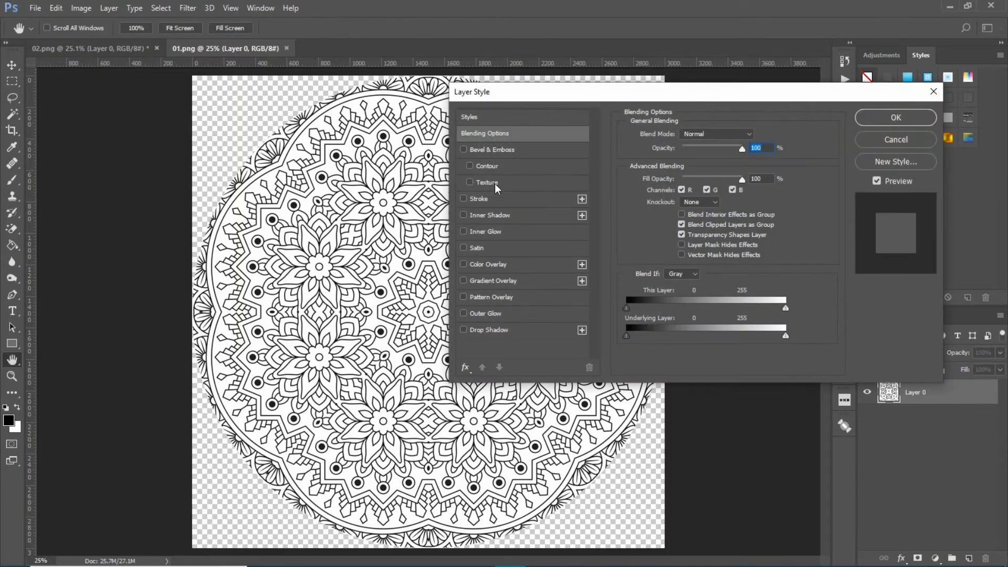
left_click(463, 199)
left_click(499, 198)
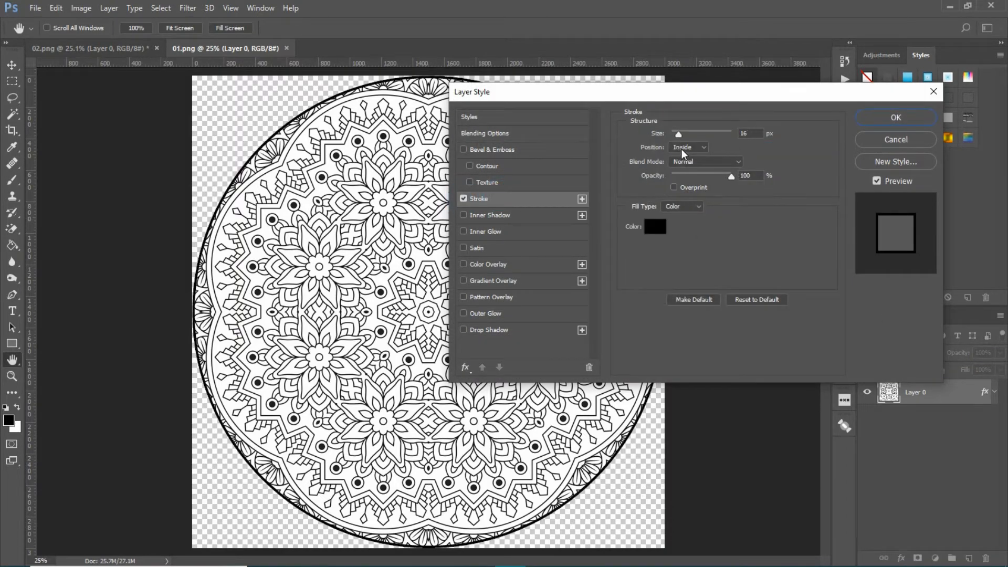
left_click(886, 120)
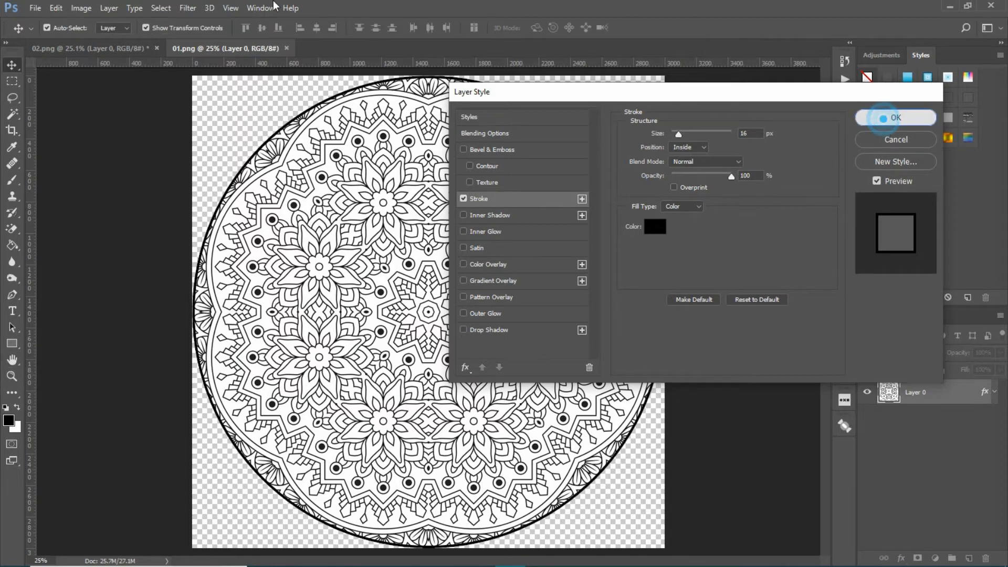
Inspect the centre and upper outline of the 01.png mandala at 100% zoom and return to the fitted view.
left_click(231, 9)
left_click(278, 147)
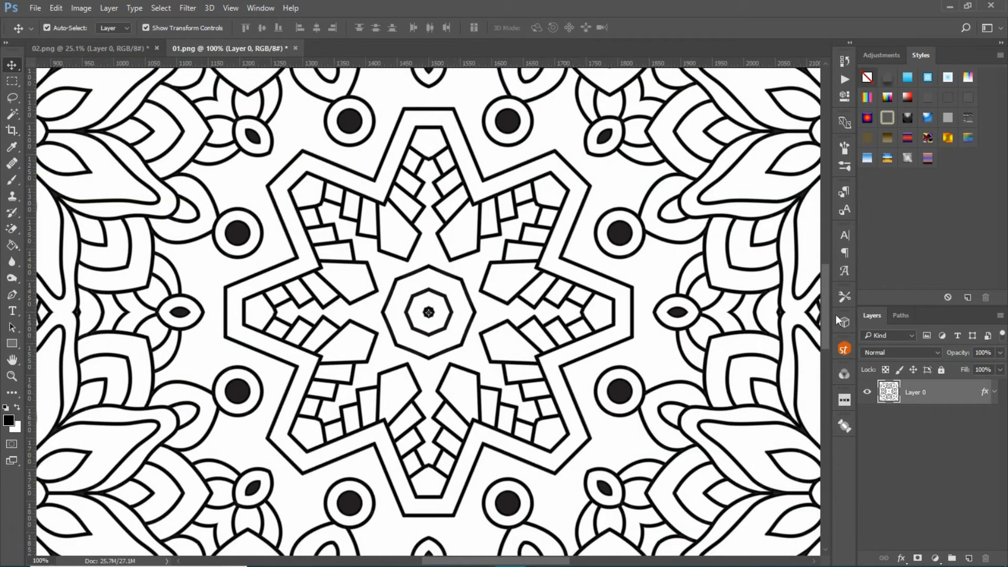
left_click_drag(824, 331, 833, 182)
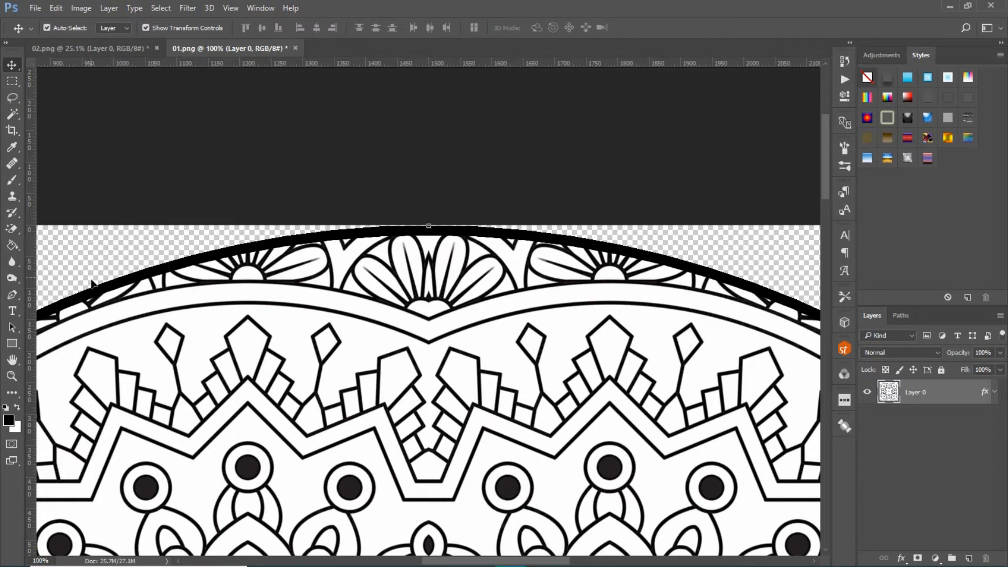
left_click(231, 8)
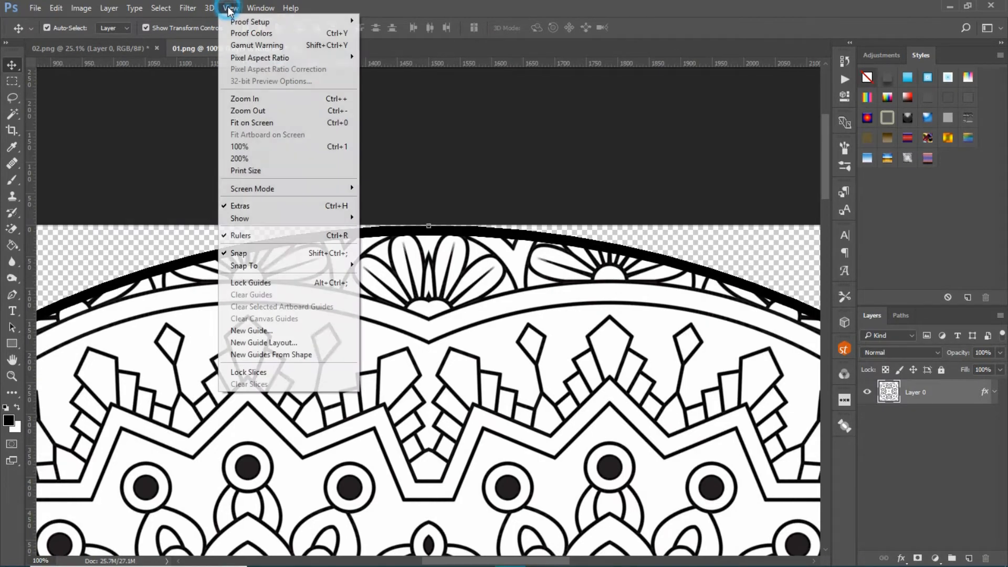
left_click(263, 123)
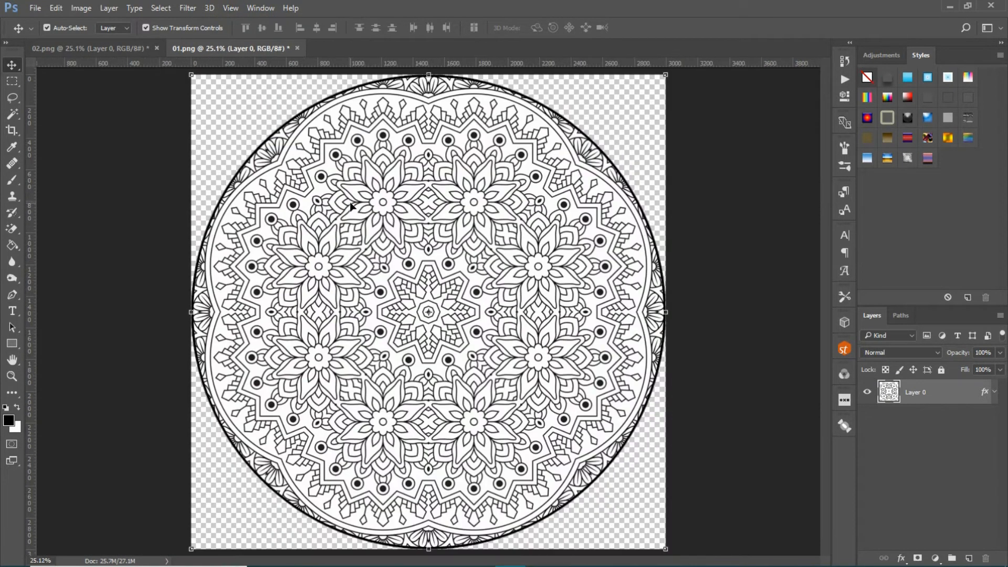
Save the outlined mandala as a PNG in the KK3 folder, replacing 01.png, with no compression and no interlacing.
left_click(35, 8)
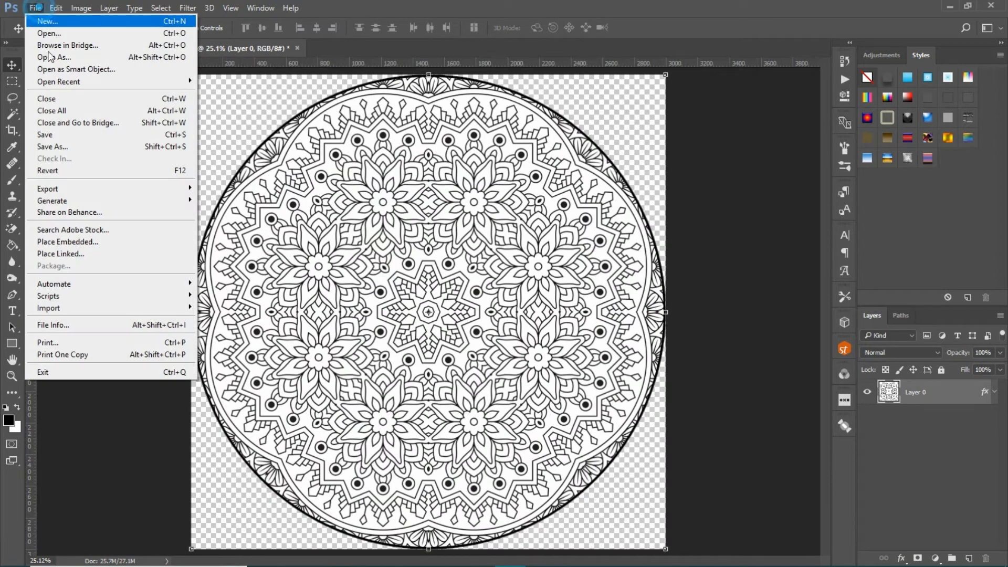
left_click(74, 136)
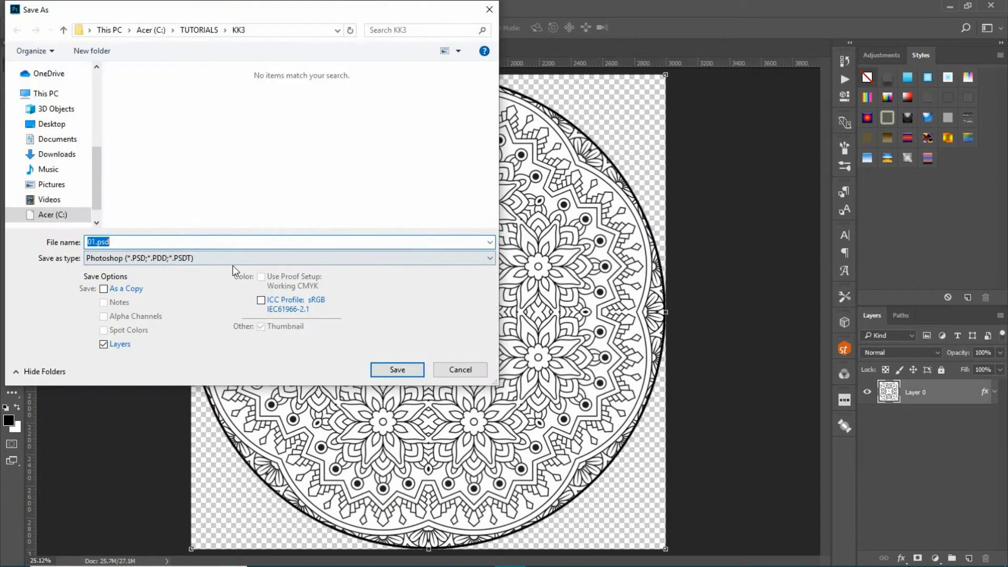
left_click(145, 258)
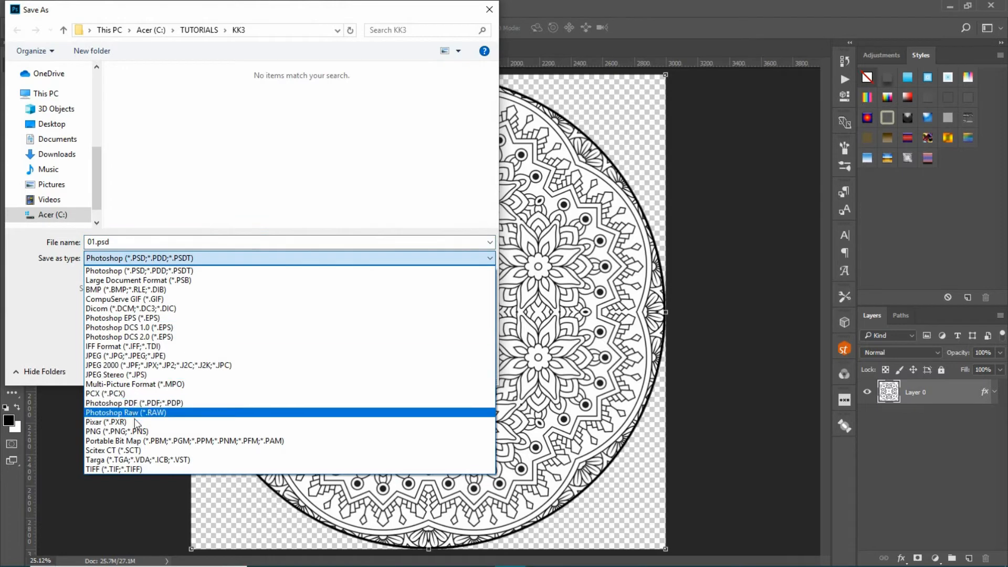
left_click(146, 432)
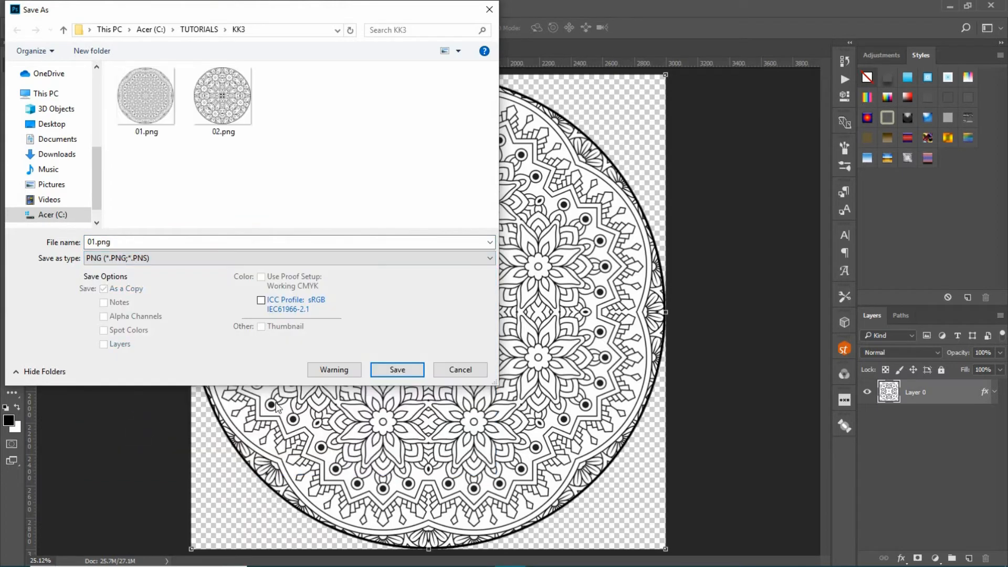
left_click(397, 369)
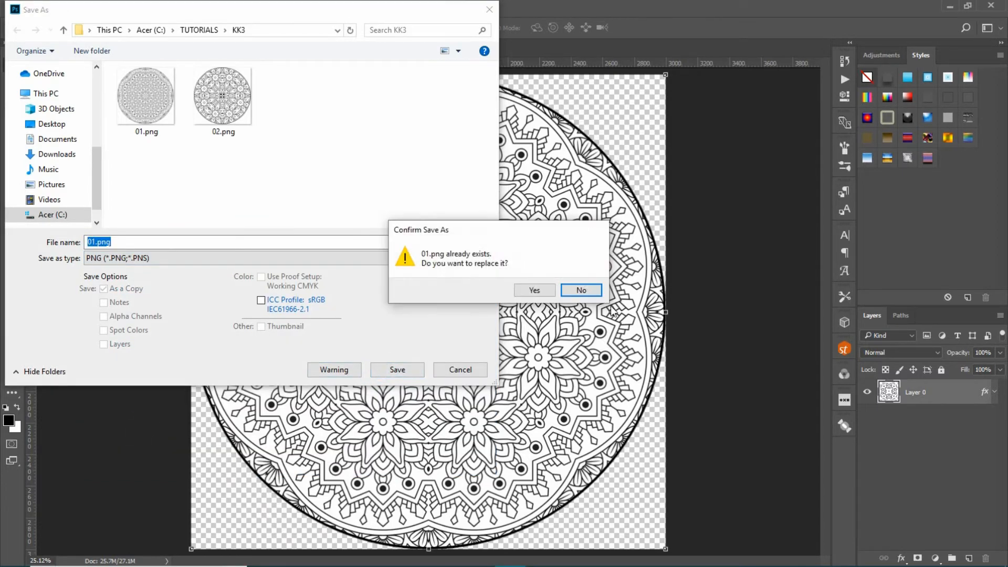
key("Return")
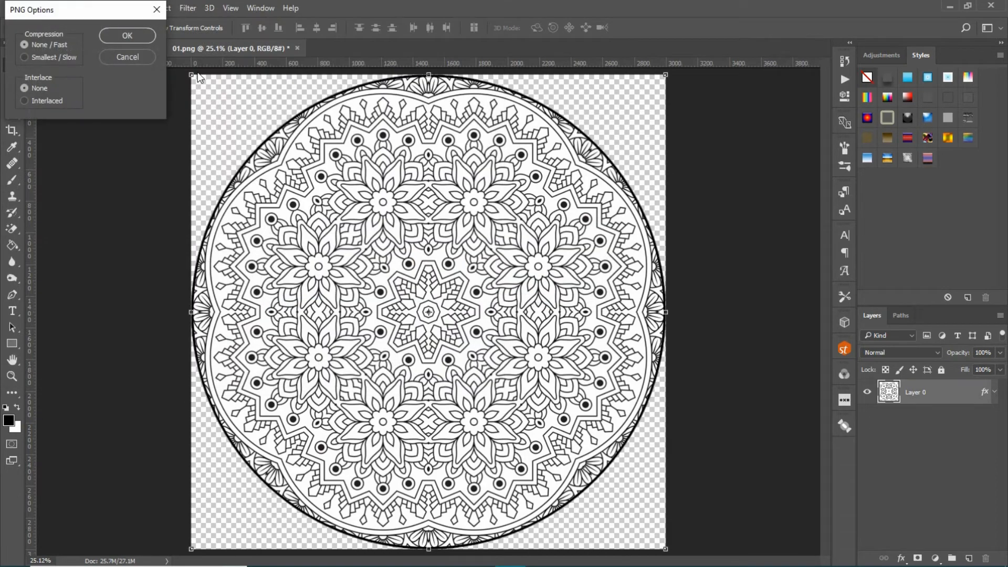
left_click(121, 36)
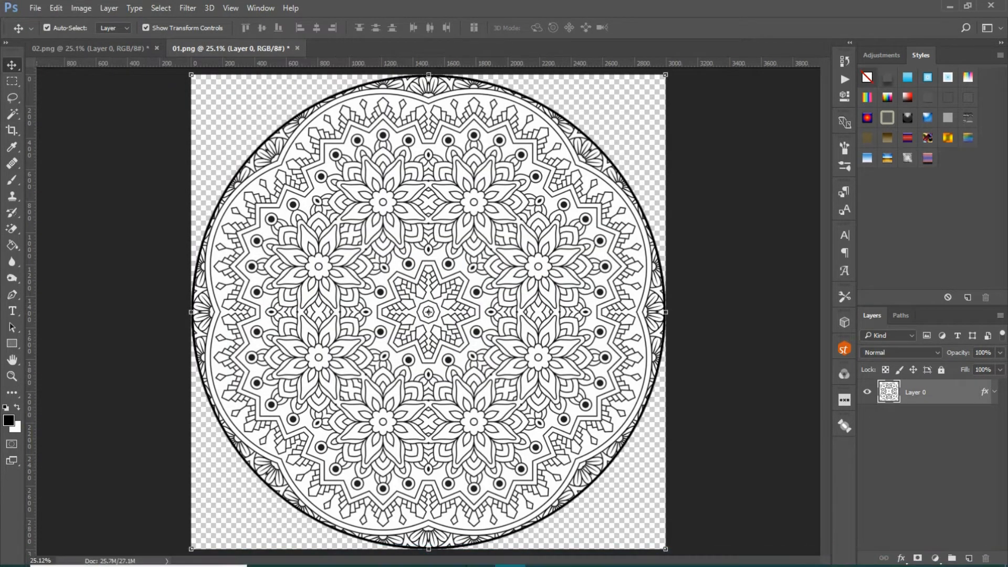
Switch to Illustrator and open both 01.png and 02.png from the KK3 folder.
mouse_move(385, 558)
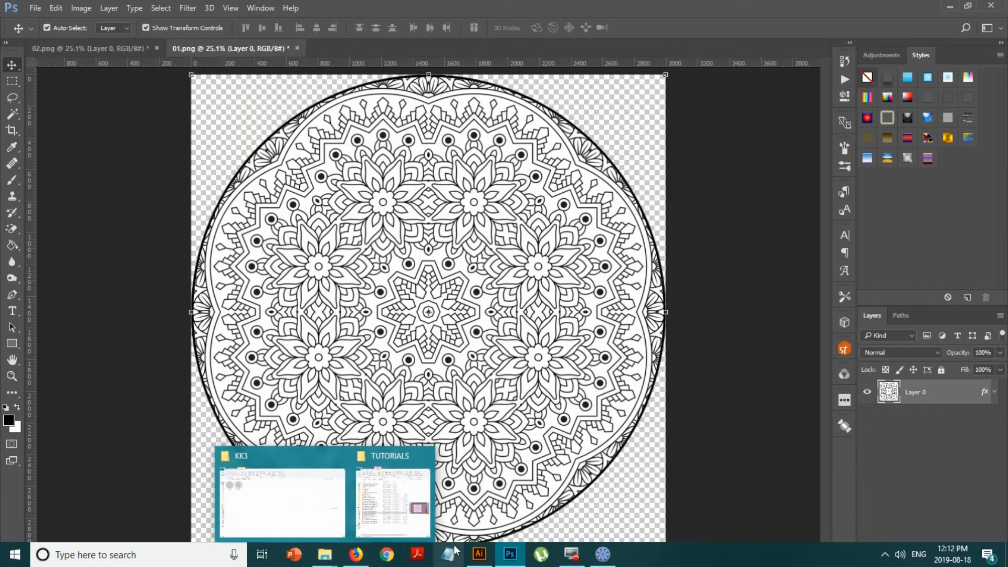
left_click(479, 555)
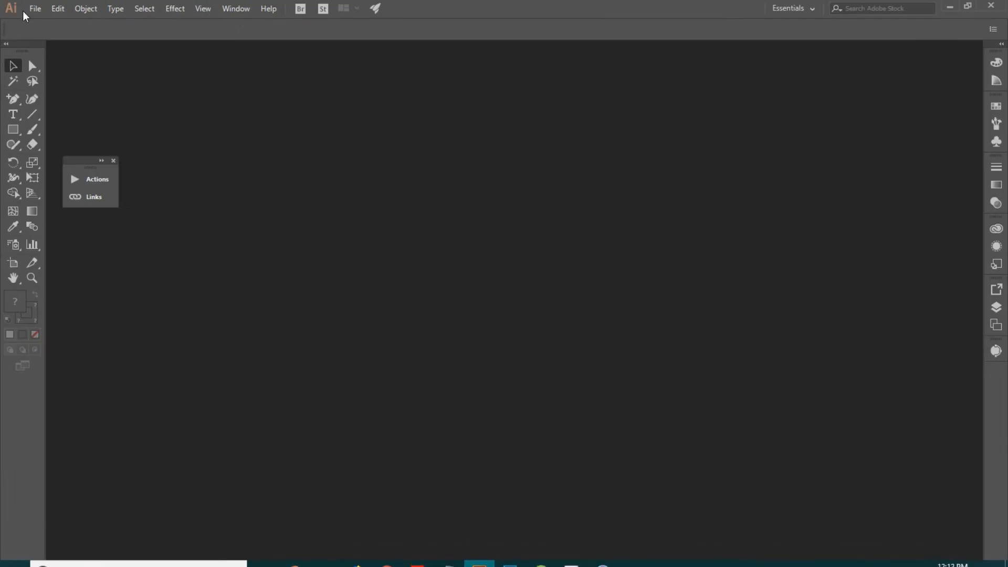
left_click(33, 9)
left_click(52, 51)
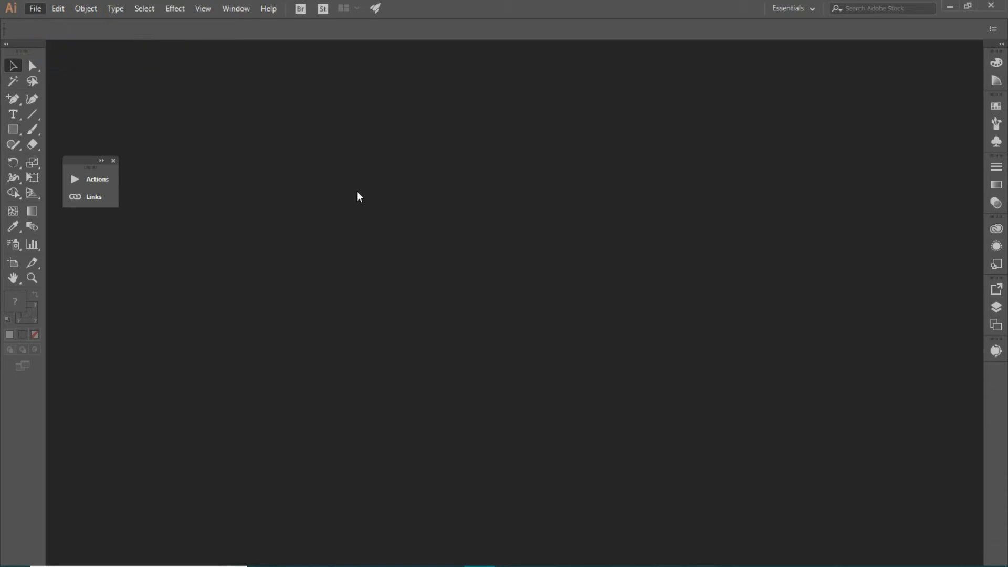
left_click(171, 180)
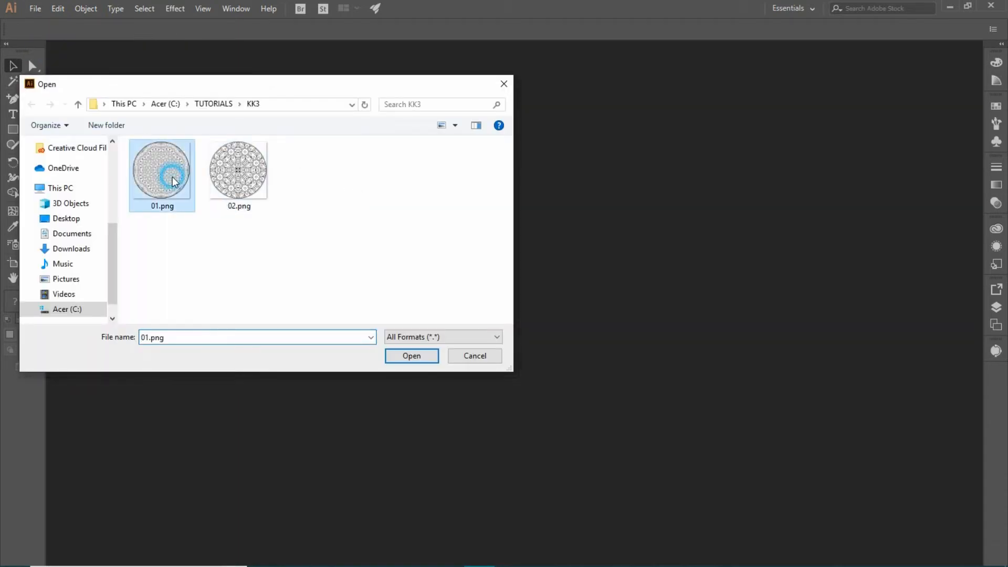
left_click(254, 170, "ctrl")
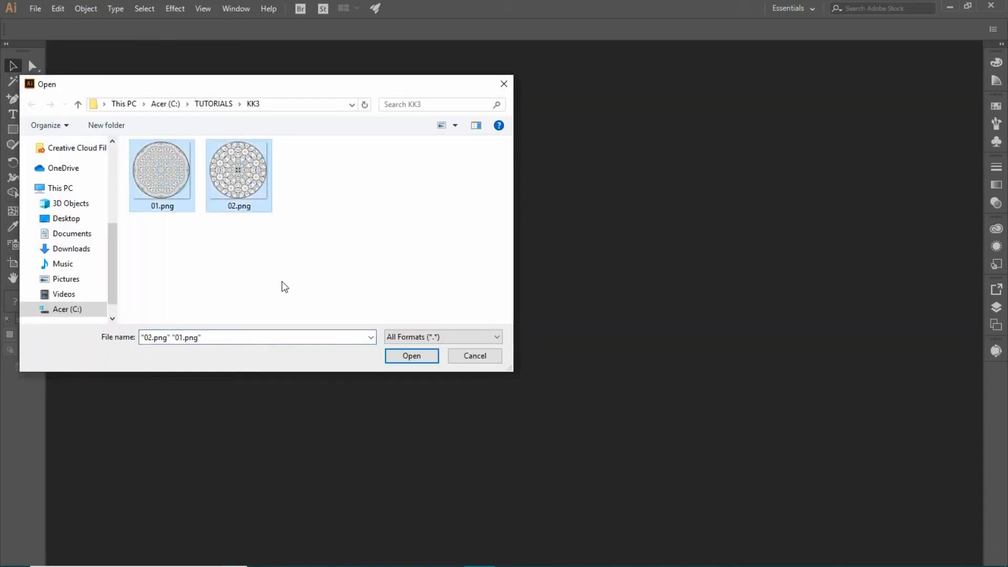
left_click(407, 357)
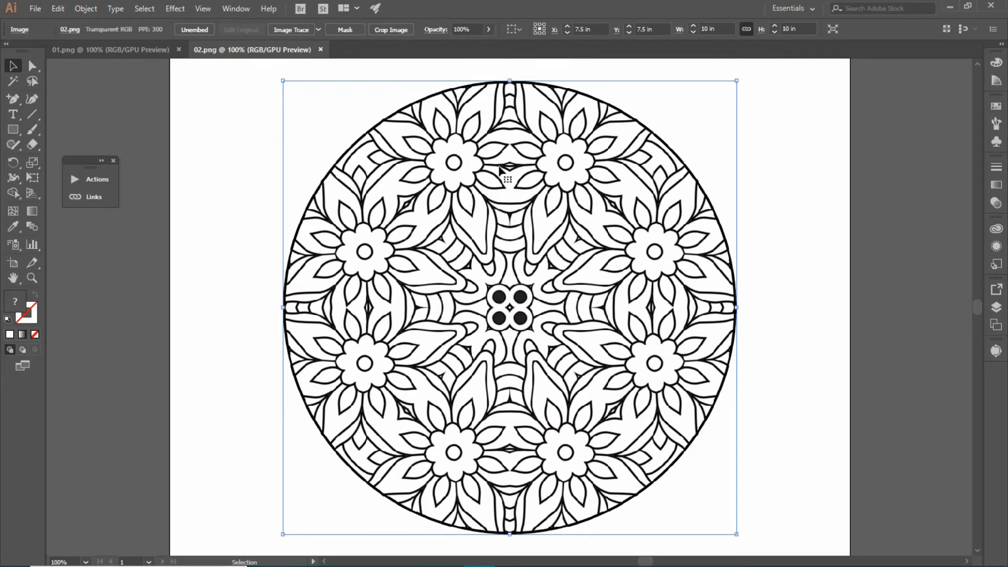
key("ctrl")
key("Delete")
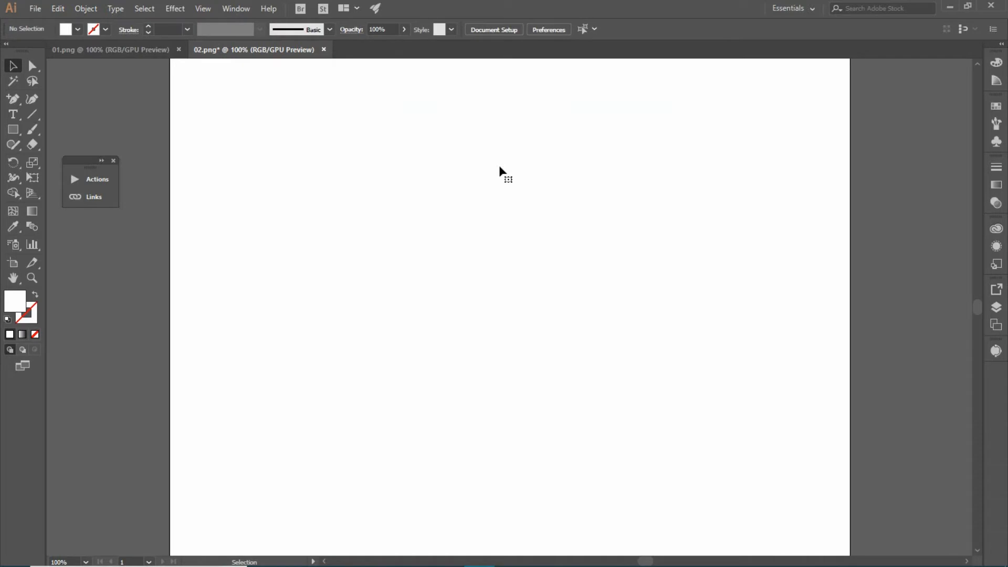
left_click(59, 9)
left_click(68, 22)
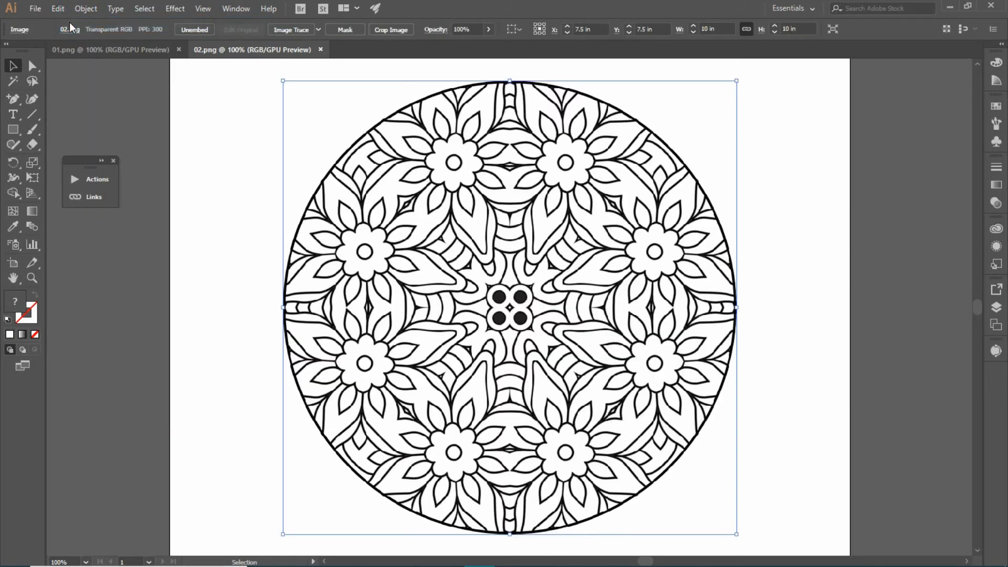
Check the 02.png mandala's lines at 200% zoom and move the image to about X 3.14 in, Y 7.88 in, partly off the artboard.
key("ctrl+plus")
key("ctrl+plus")
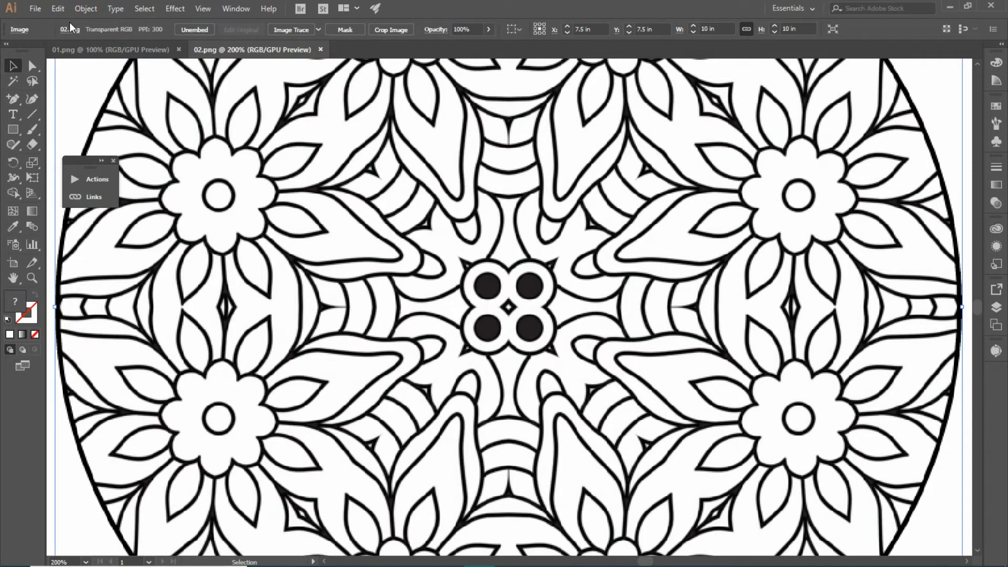
key("ctrl+minus")
key("ctrl+minus")
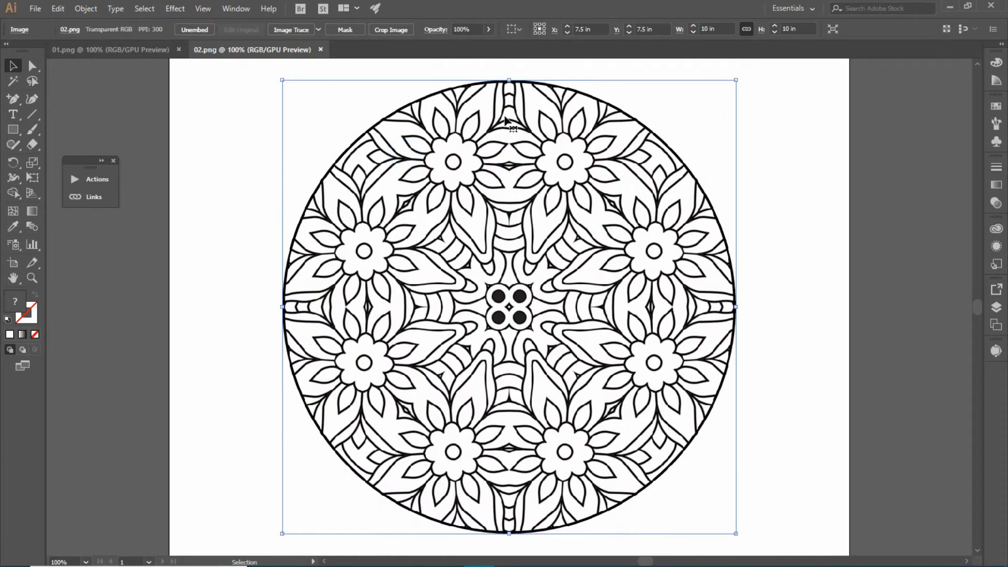
left_click_drag(502, 170, 305, 187)
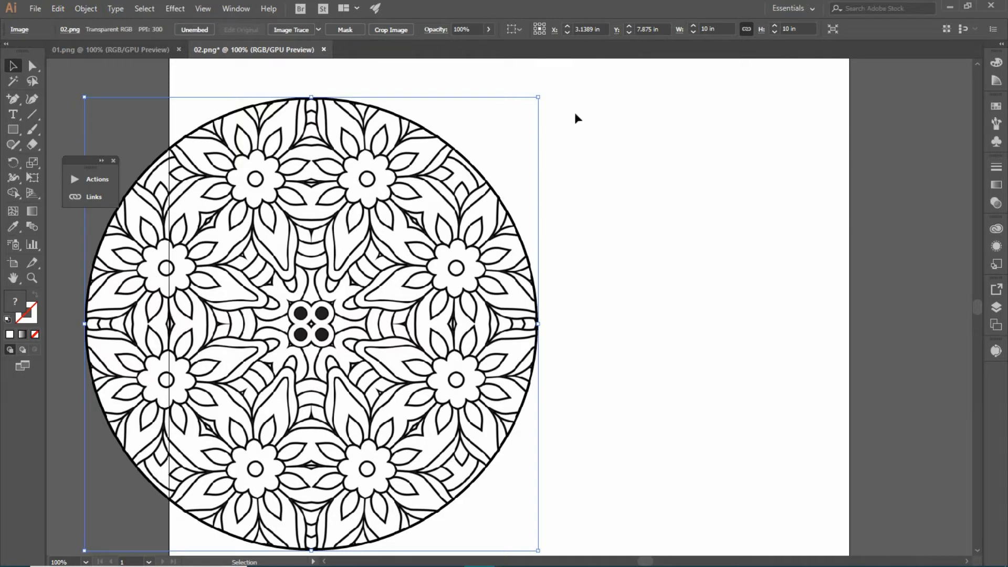
Trace the 02.png mandala with the Default Image Trace preset in Black and White mode and preview the result.
left_click(996, 351)
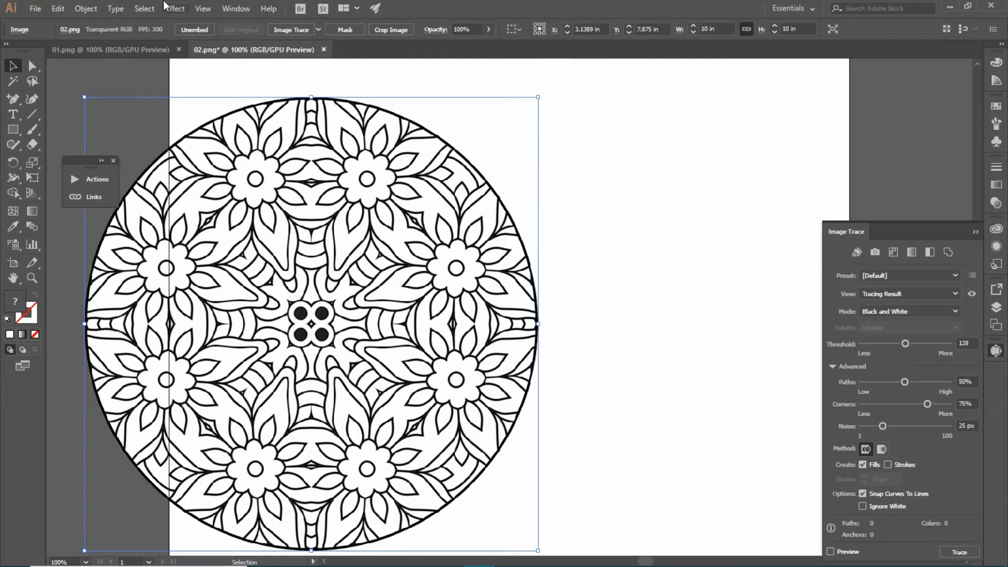
left_click(243, 10)
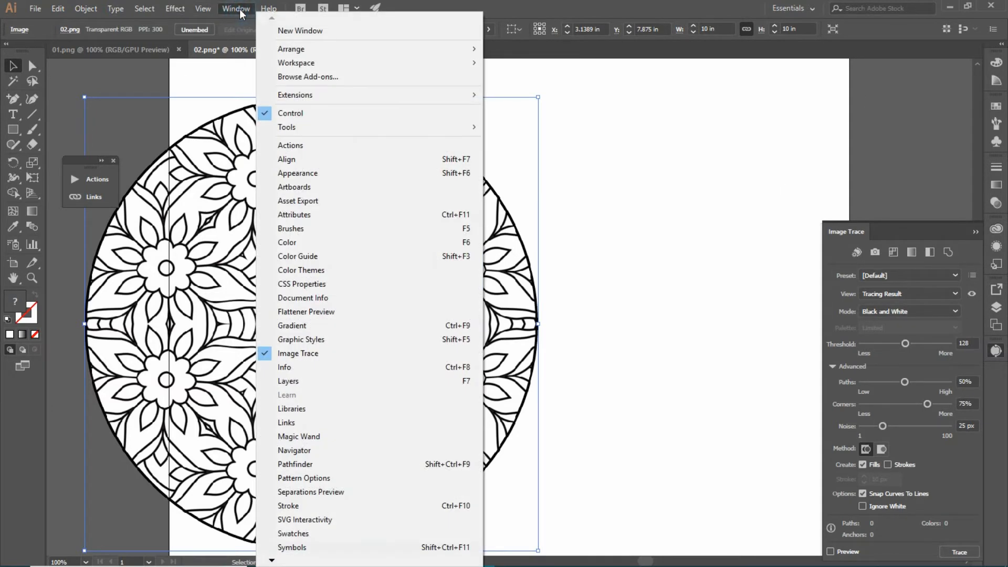
left_click(681, 7)
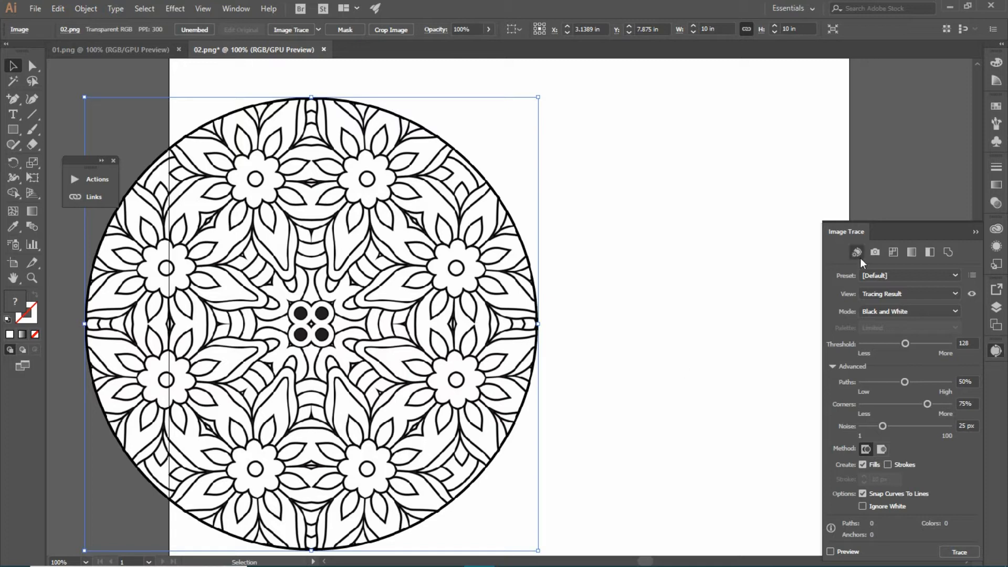
left_click(849, 552)
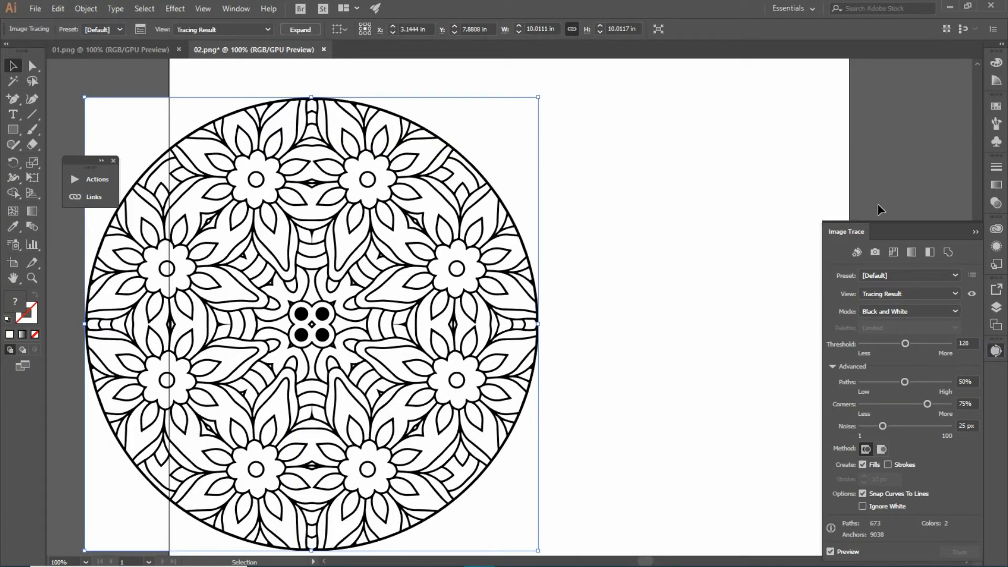
Check the traced lines around the mandala's centre at 300% zoom and move the tracing to about X 1.98 in, Y 7.99 in.
key("ctrl+plus")
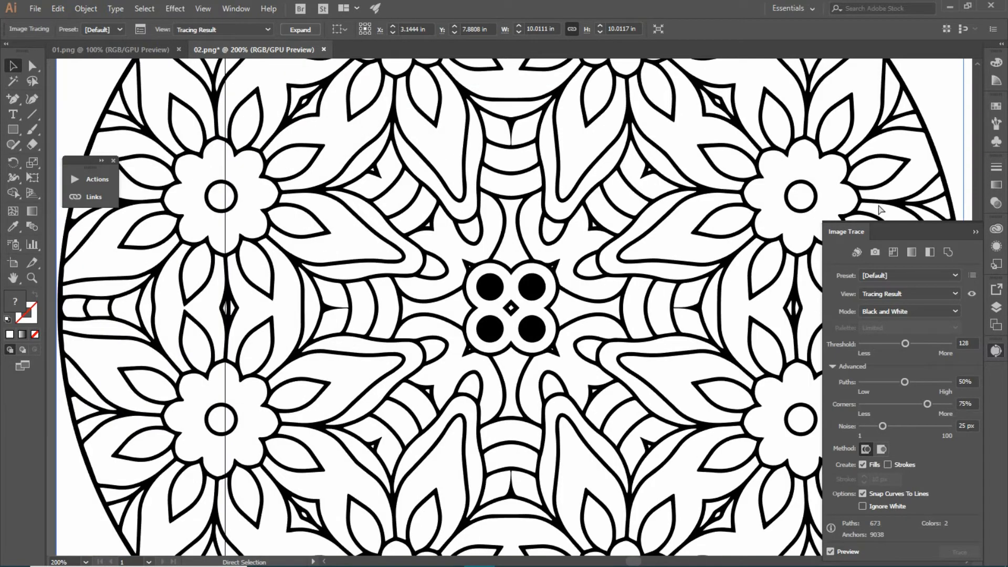
key("ctrl+plus")
key("ctrl")
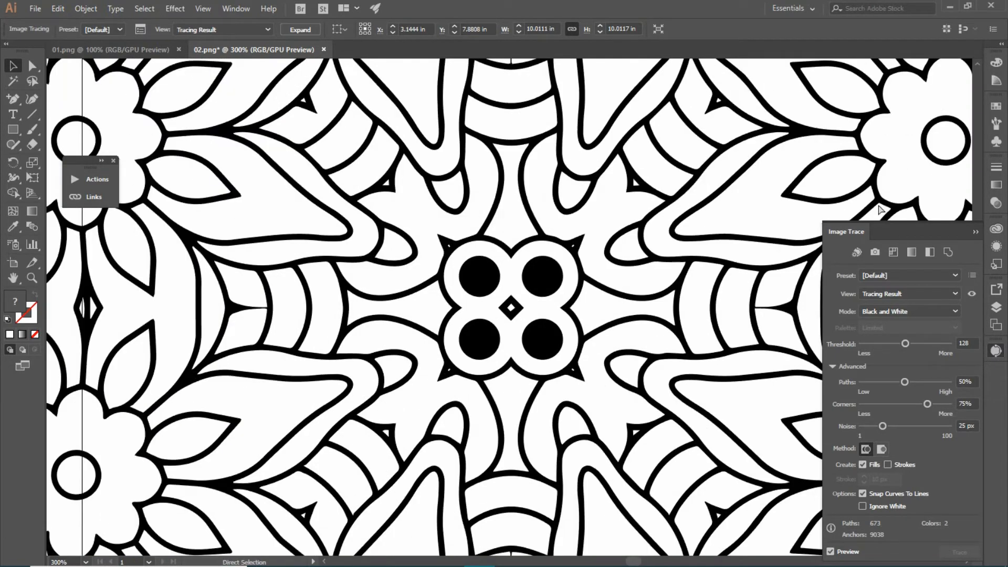
key("ctrl+1")
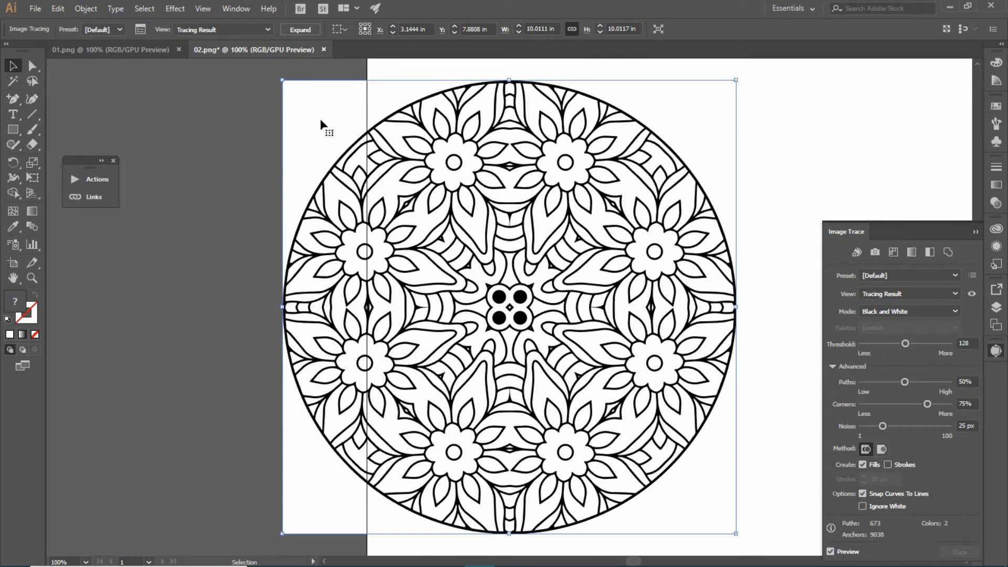
mouse_move(319, 125)
left_mouse_down()
mouse_move(266, 141)
mouse_move(266, 126)
left_mouse_up()
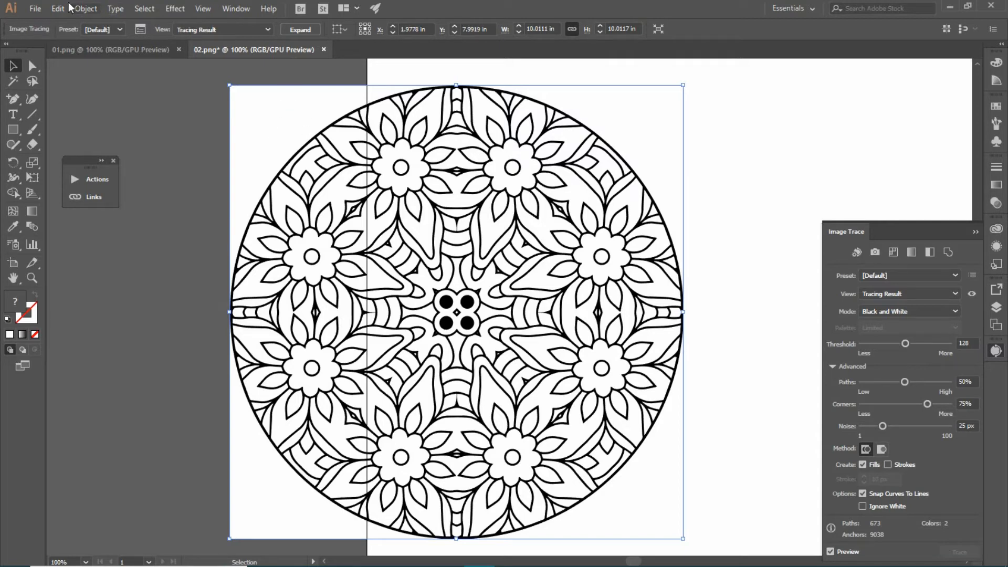
Expand the traced mandala into editable paths with both Object and Fill included.
left_click(270, 139)
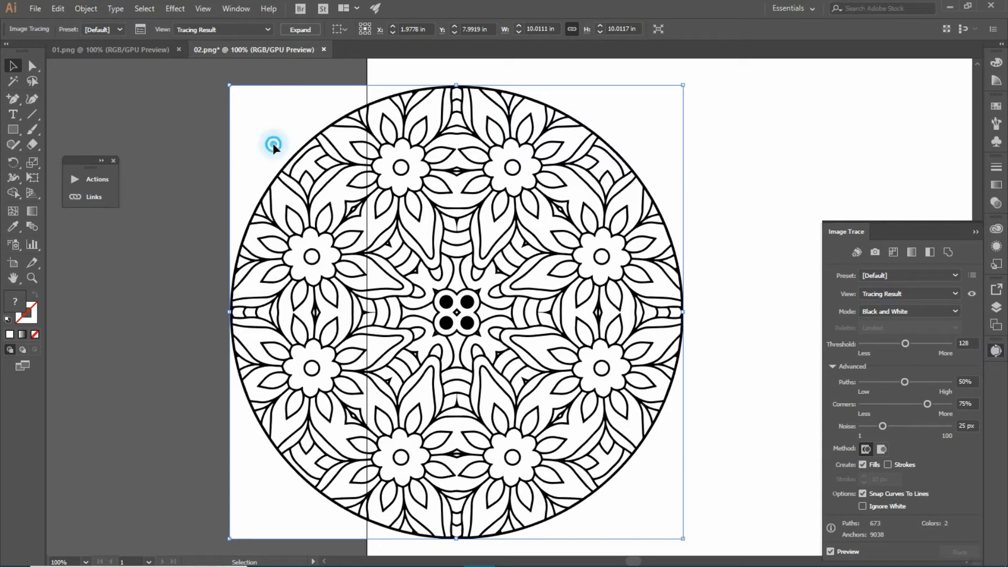
left_click(86, 8)
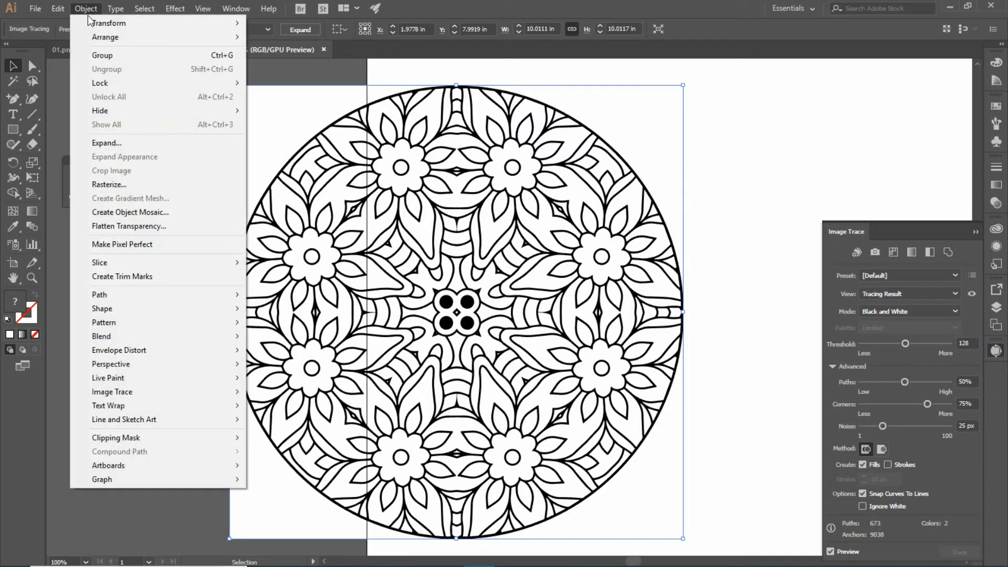
left_click(105, 143)
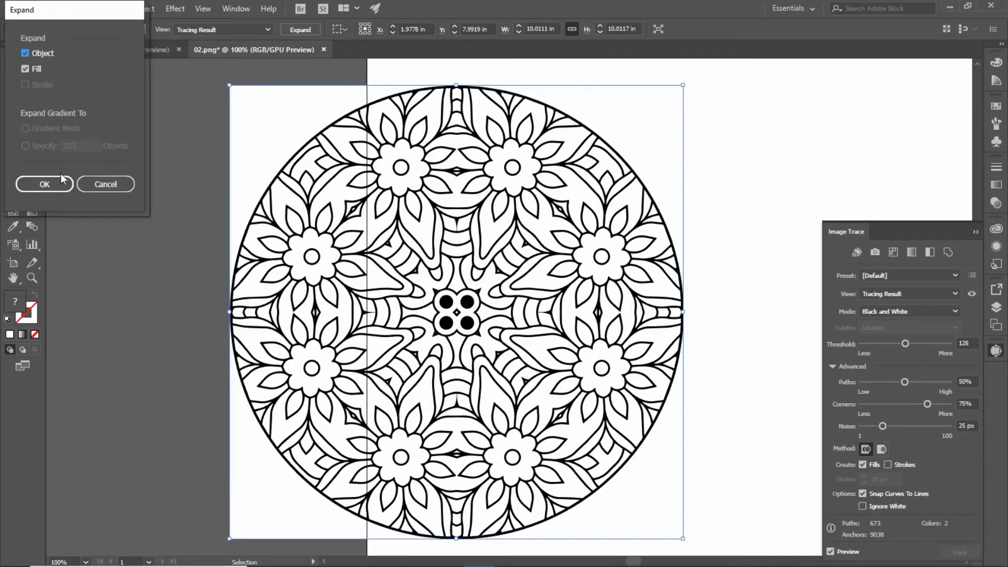
left_click(39, 184)
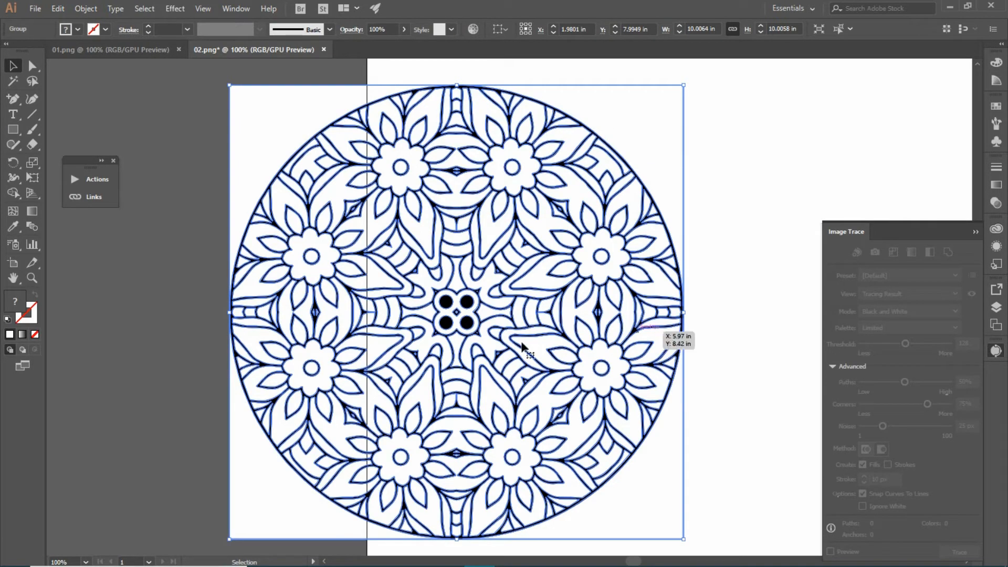
Delete the white background shapes outside the mandala's circle using the Direct Selection tool.
left_click(197, 141)
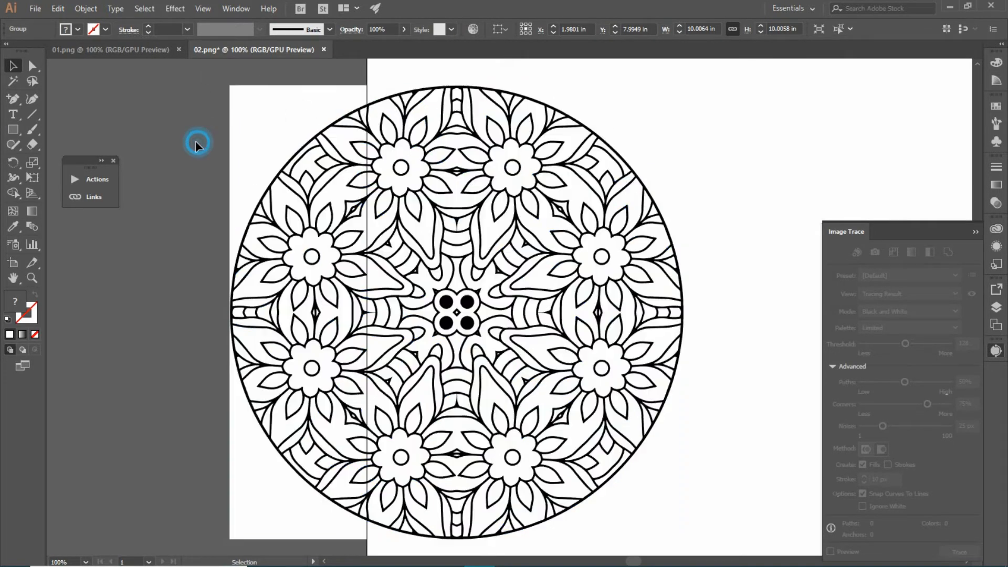
left_click(32, 67)
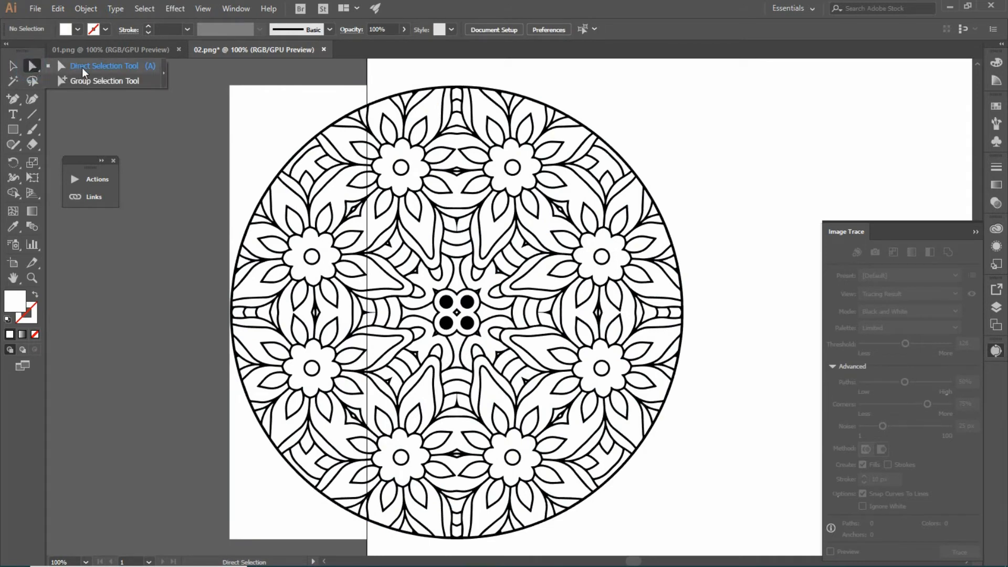
left_click(295, 104)
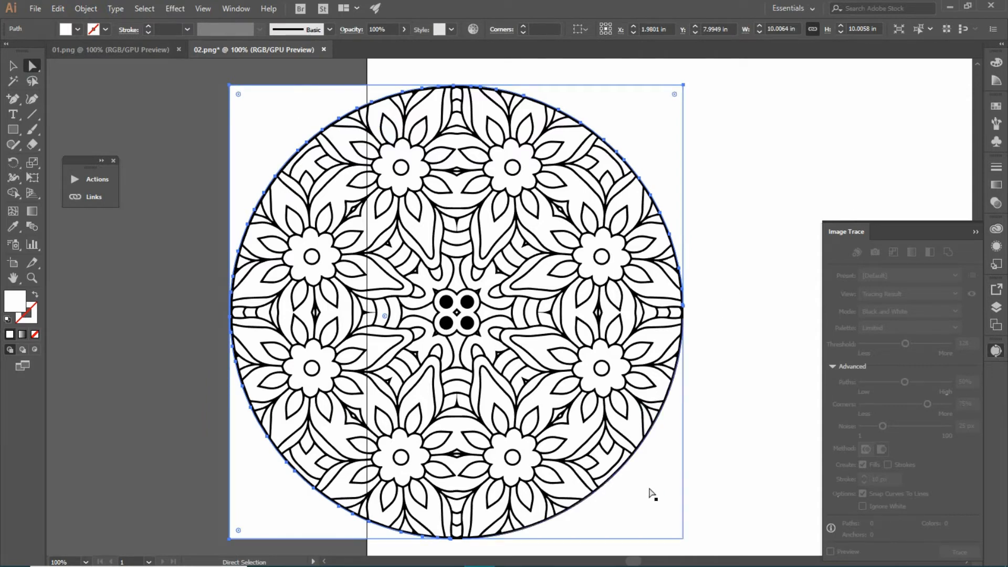
left_click(667, 511)
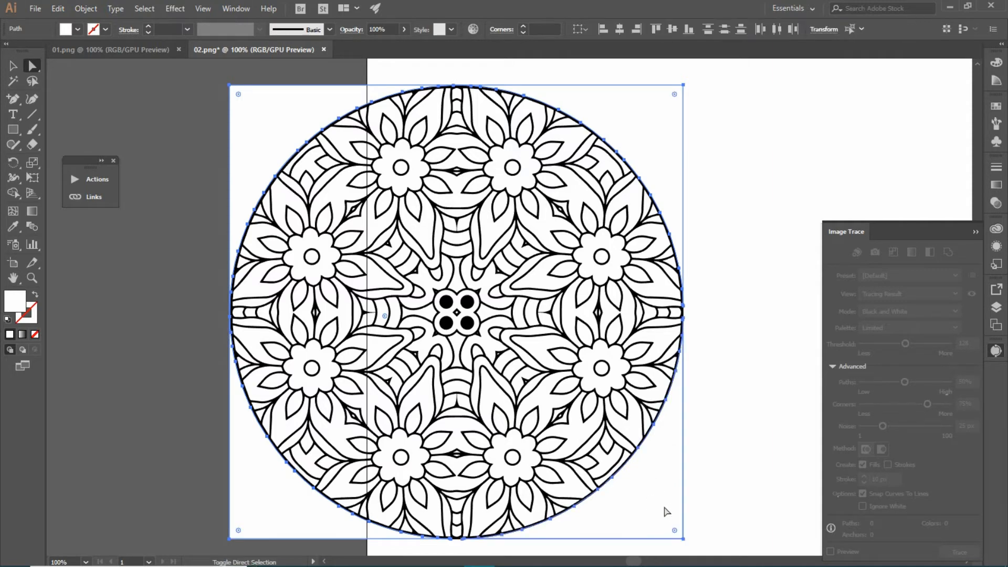
left_click(641, 145)
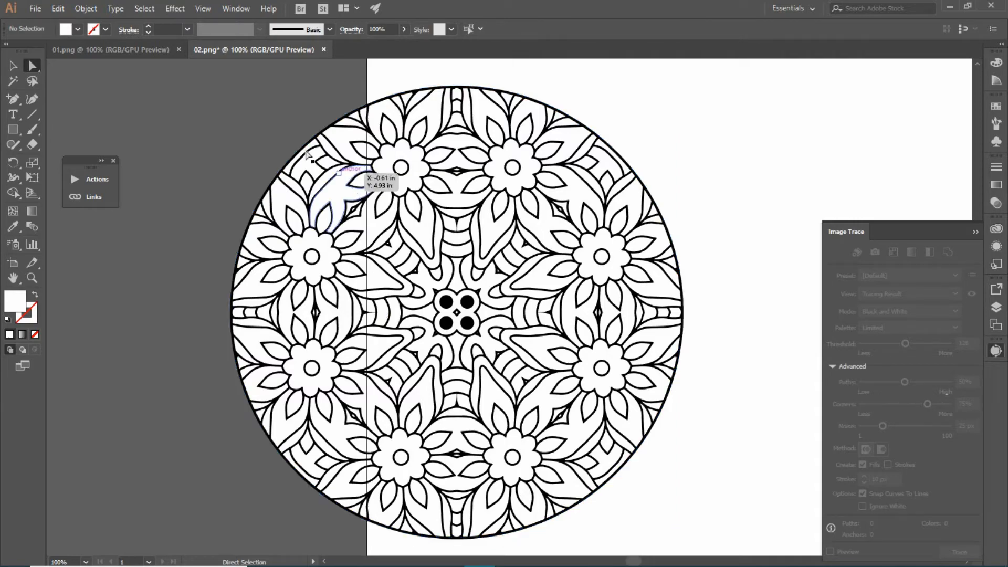
Export the selected mandala as a 300 ppi PNG with a transparent background and Type Optimized anti-aliasing, replacing 02.png in the KK3 folder.
left_click(13, 64)
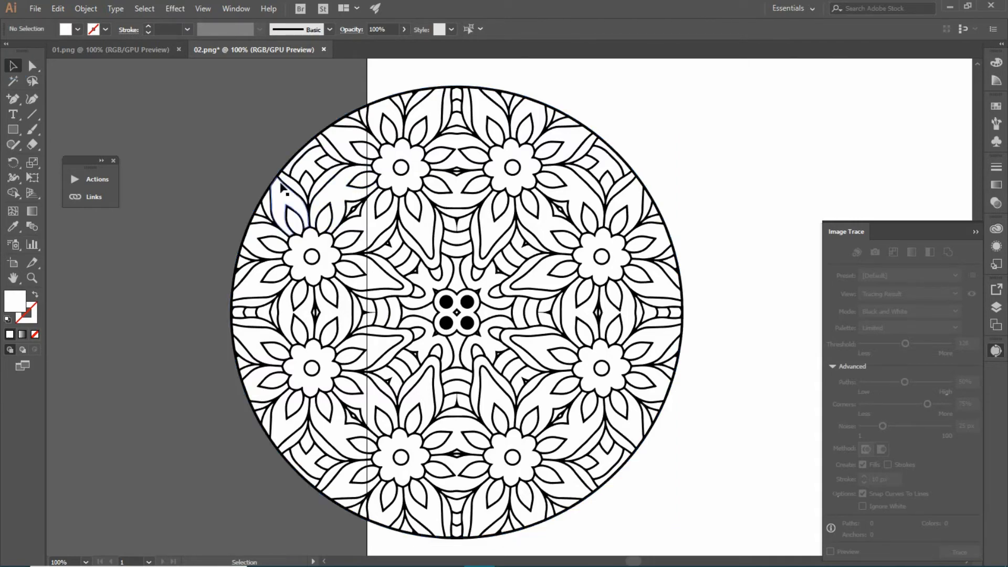
left_click_drag(294, 207, 32, 277)
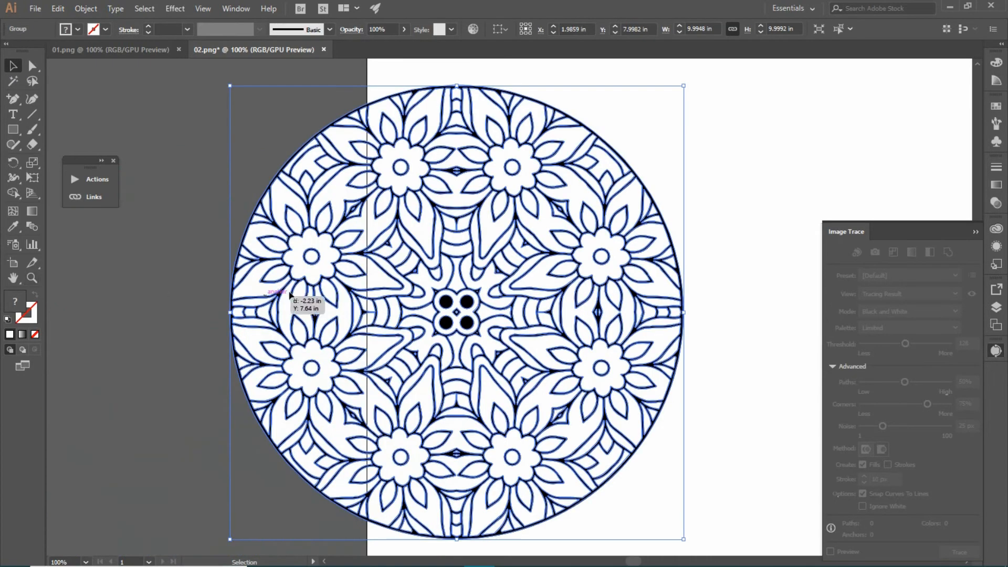
left_click(35, 8)
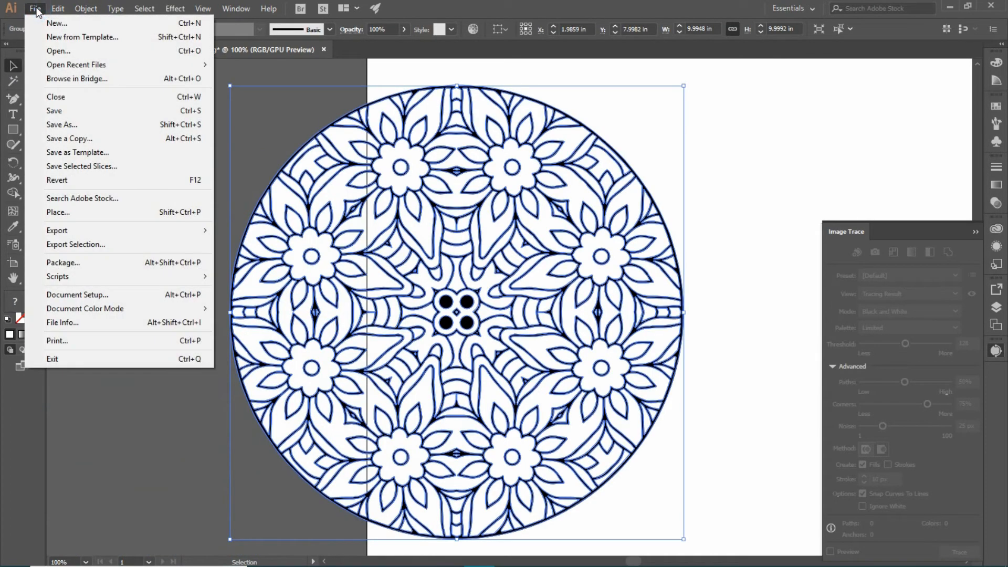
left_click(134, 231)
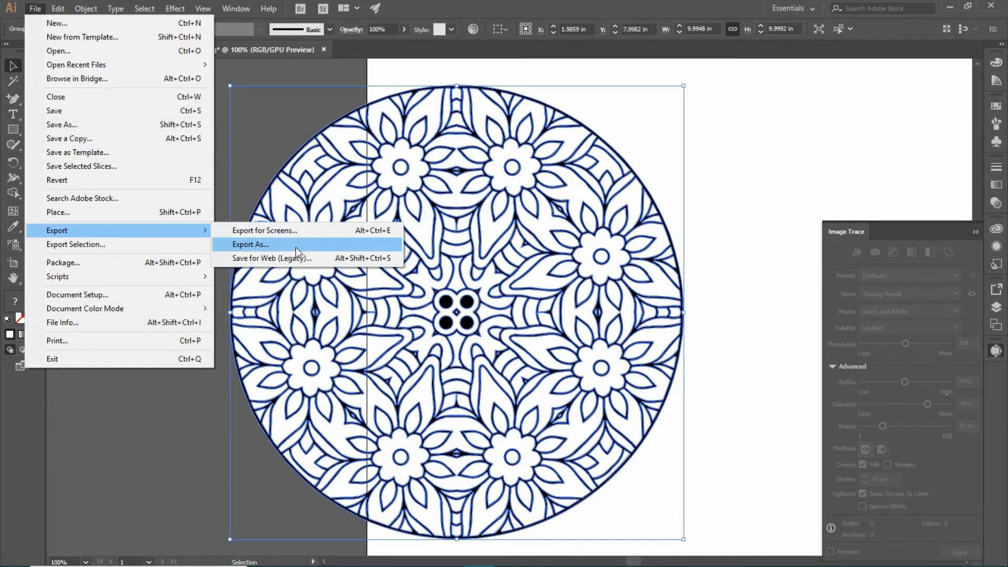
left_click(297, 247)
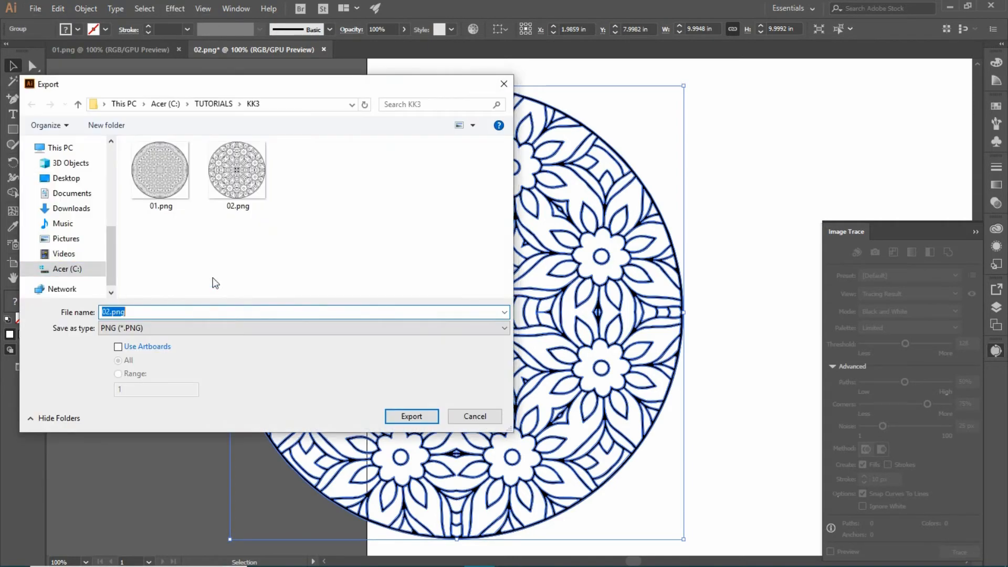
double_click(233, 190)
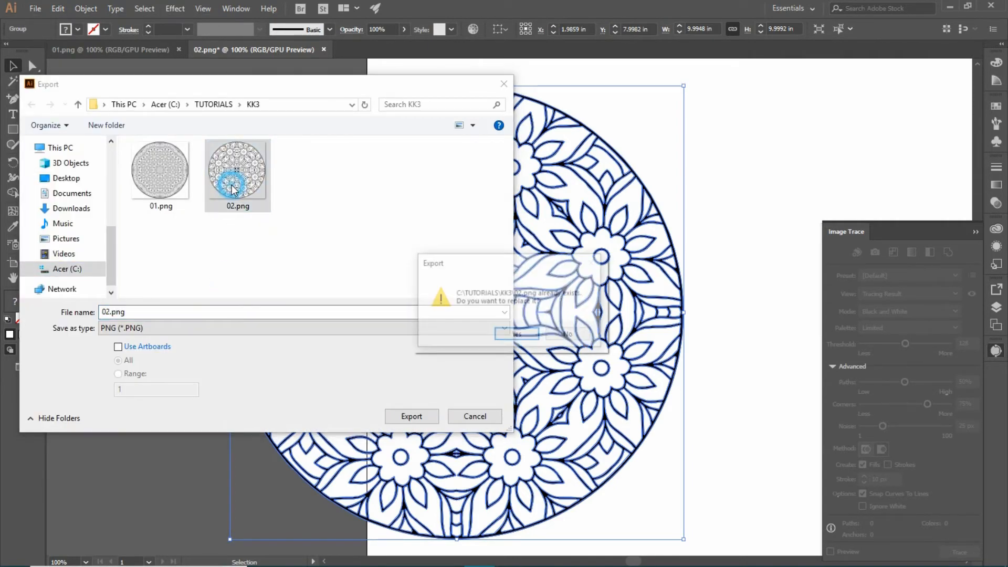
left_click(532, 335)
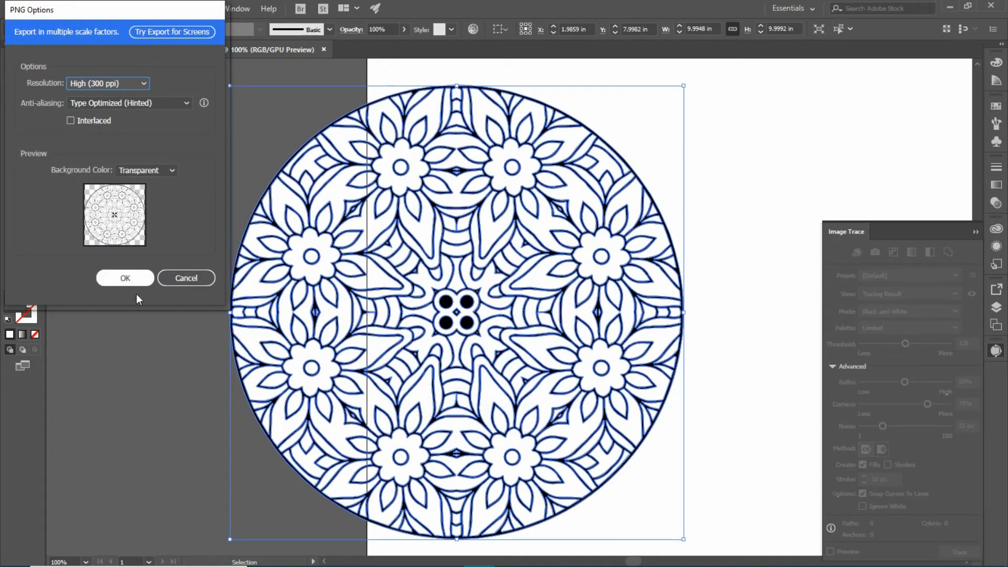
left_click(124, 280)
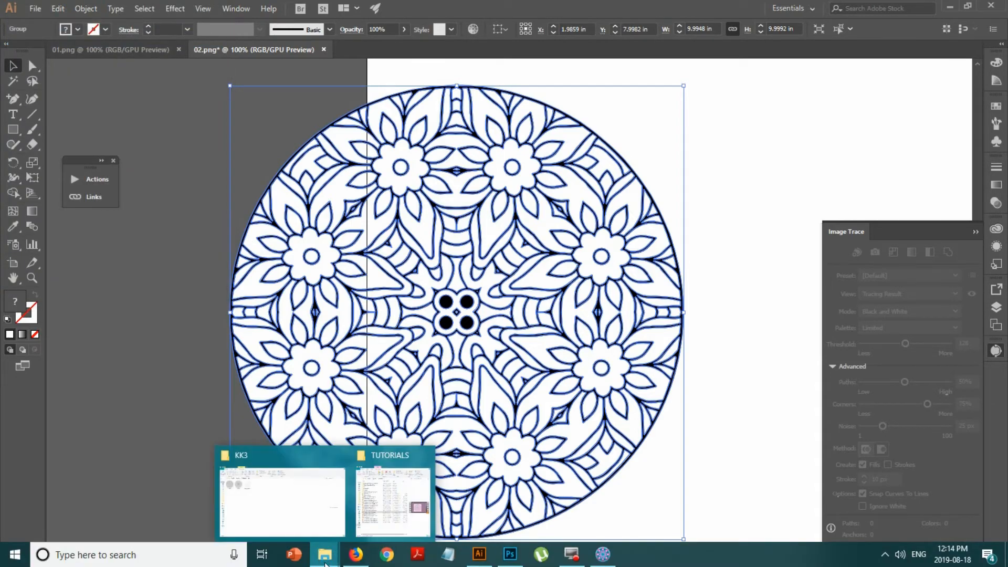
Open the exported 02.png from the KK3 folder in Photoshop.
left_click(319, 487)
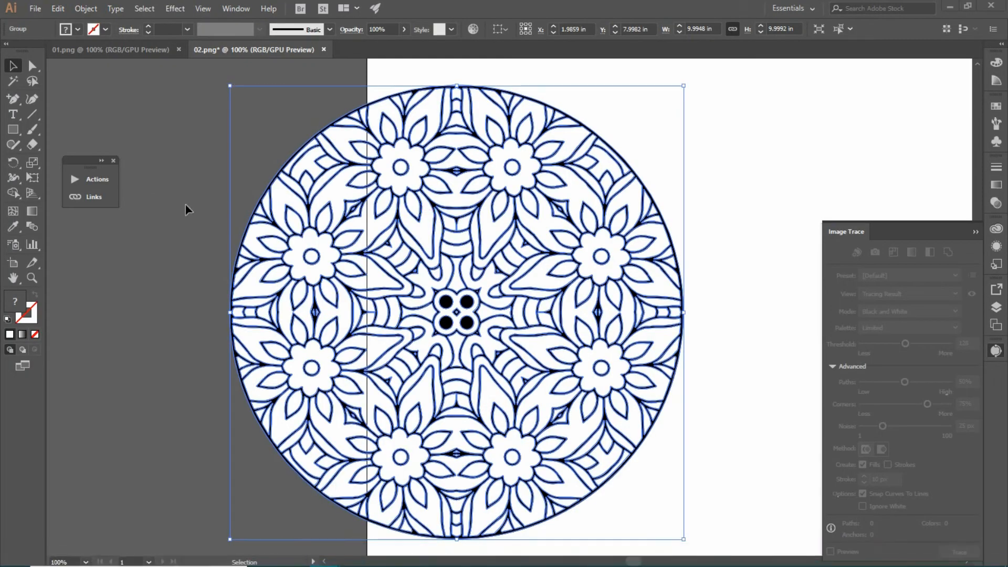
mouse_move(325, 554)
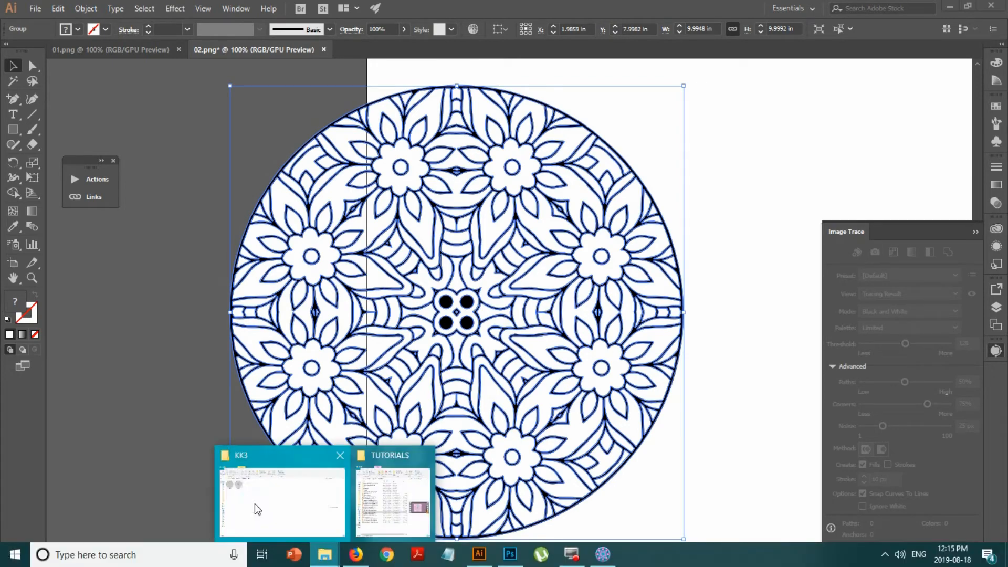
left_click(254, 505)
left_click_drag(157, 158, 685, 11)
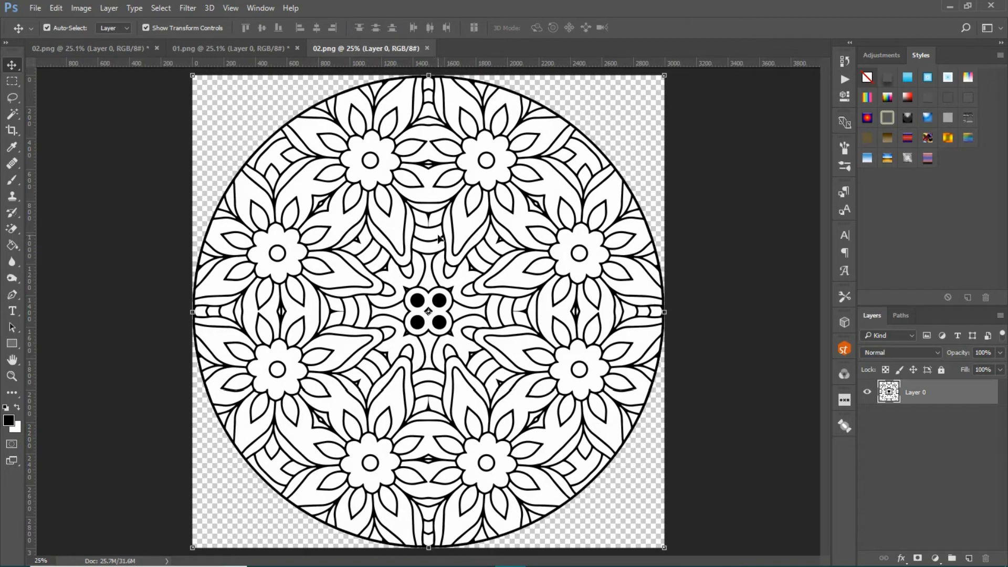
Compare the line quality of the vector-traced 02.png with the earlier outlined 02.png, both at 100% zoom.
left_click(230, 8)
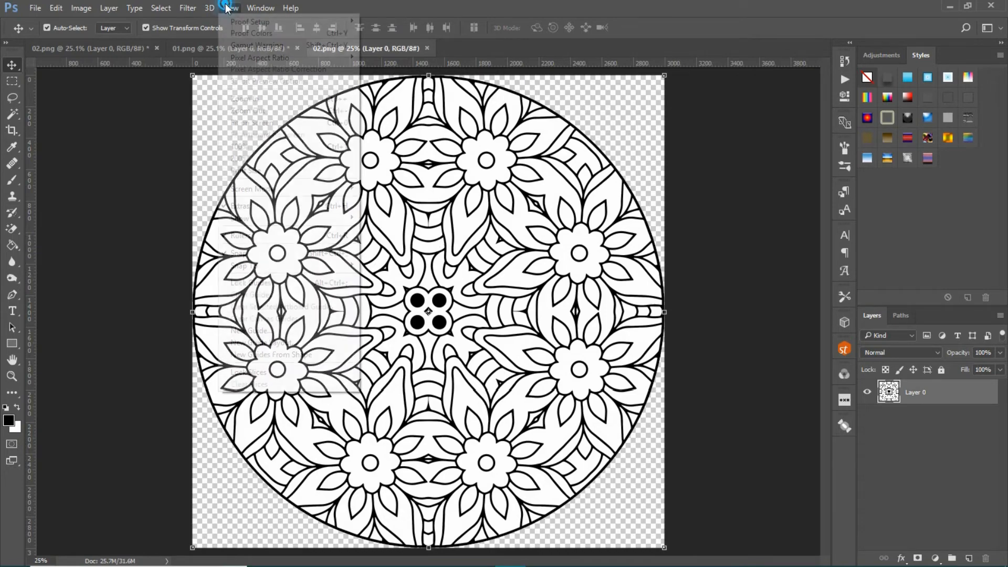
left_click(255, 147)
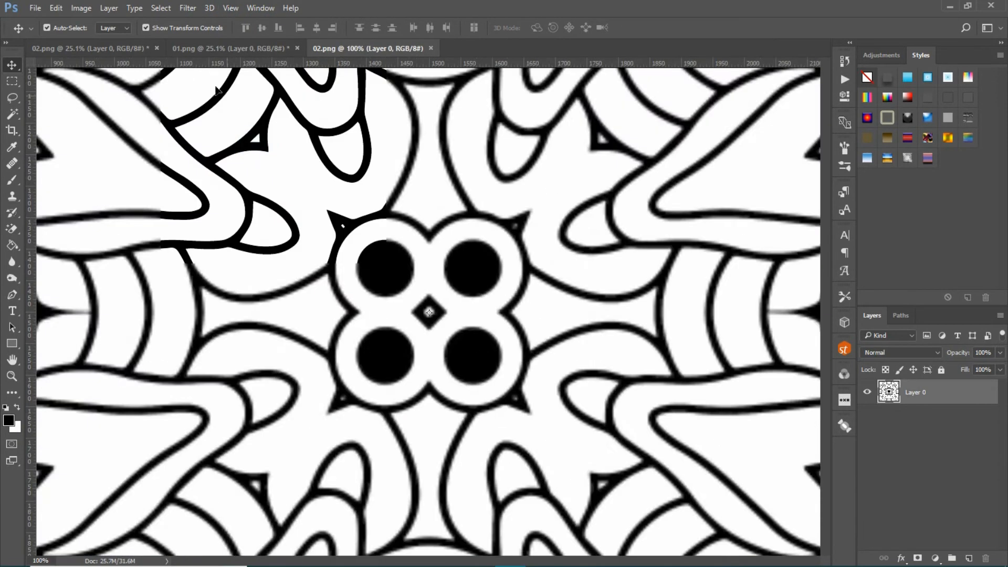
left_click(56, 48)
left_click(231, 8)
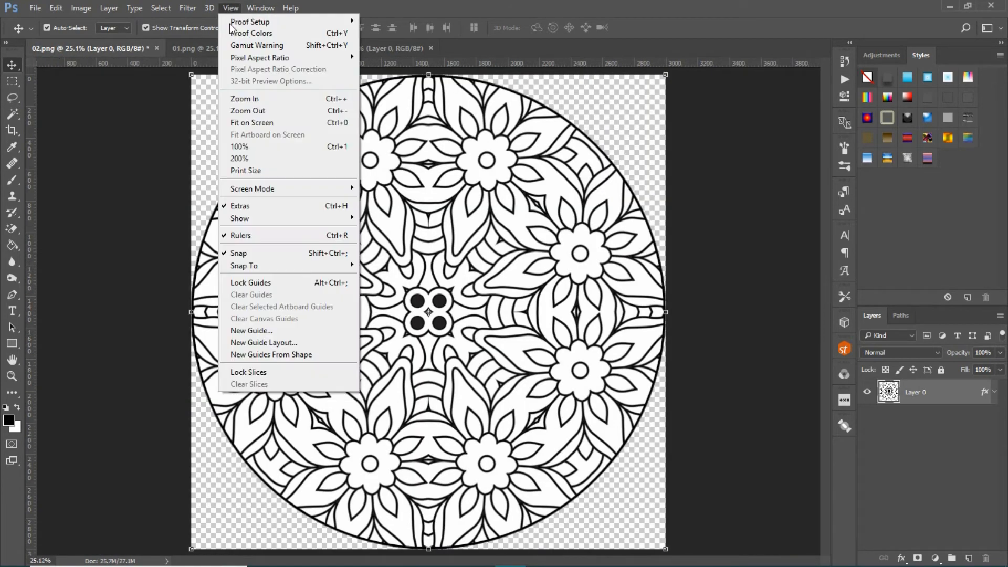
left_click(254, 145)
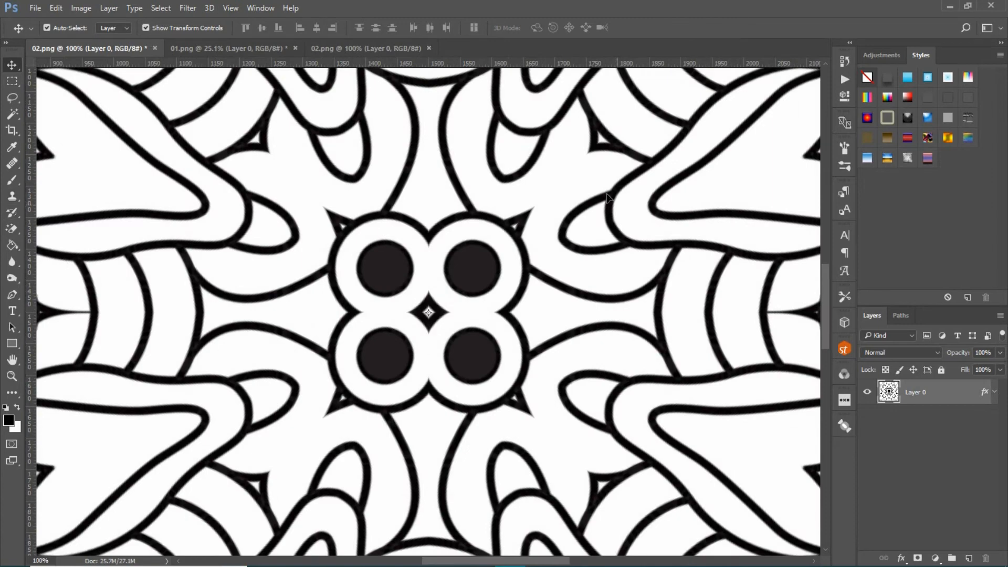
left_click(381, 49)
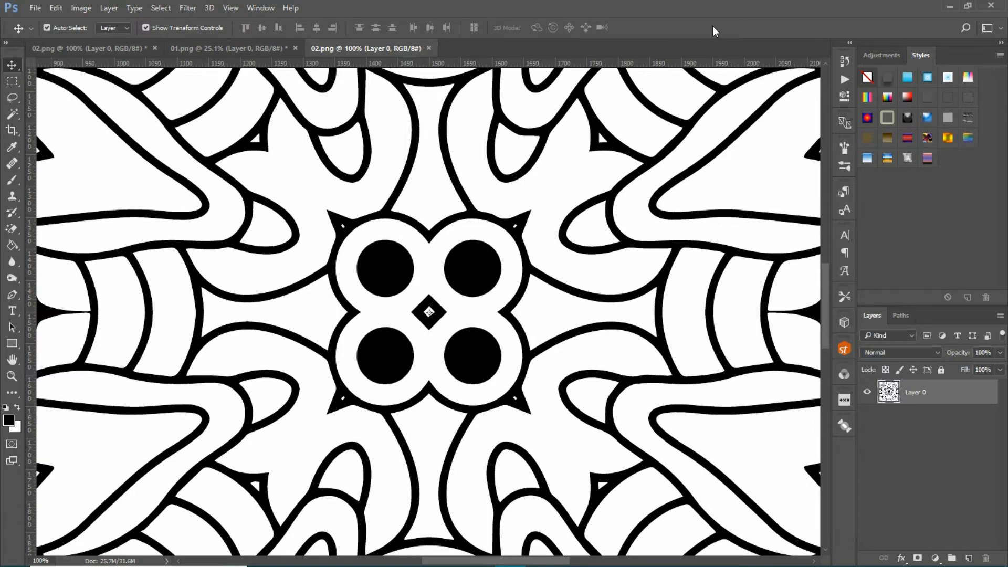
Close both 02.png documents in Photoshop without saving changes, leaving 01.png open.
left_click(429, 48)
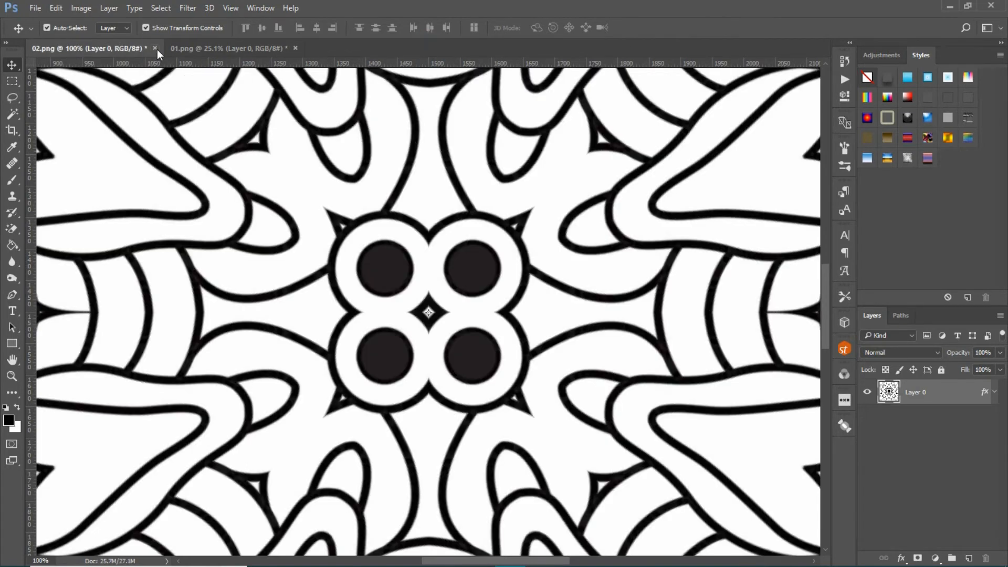
left_click(155, 48)
left_click(504, 223)
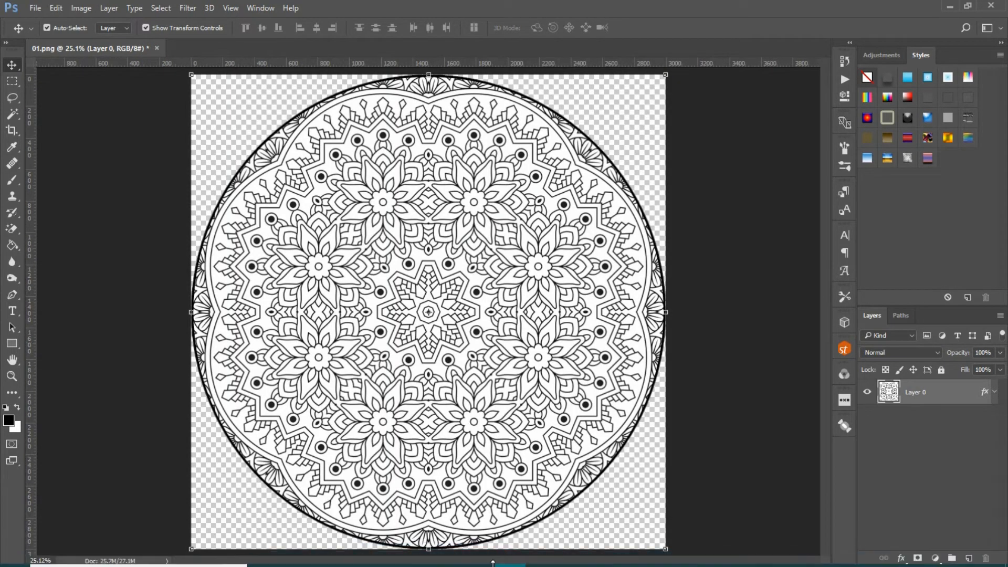
Switch to Illustrator and close the 02.png document without saving changes.
mouse_move(481, 557)
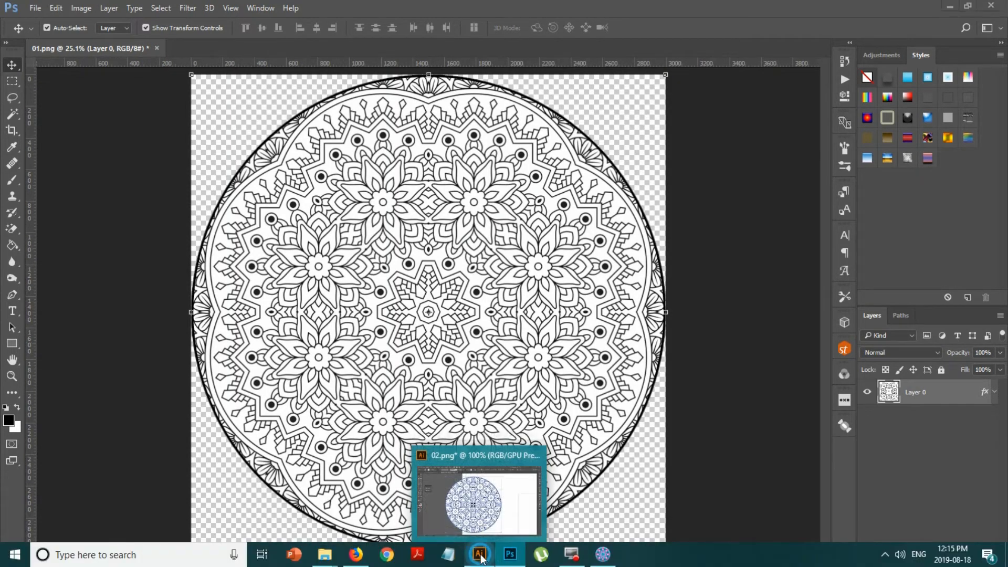
left_click(475, 496)
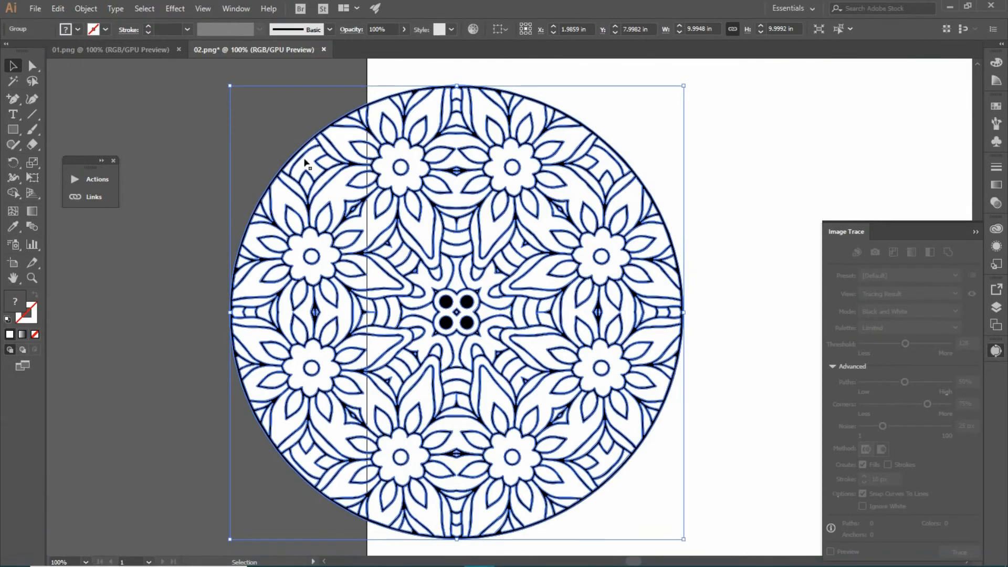
left_click(324, 49)
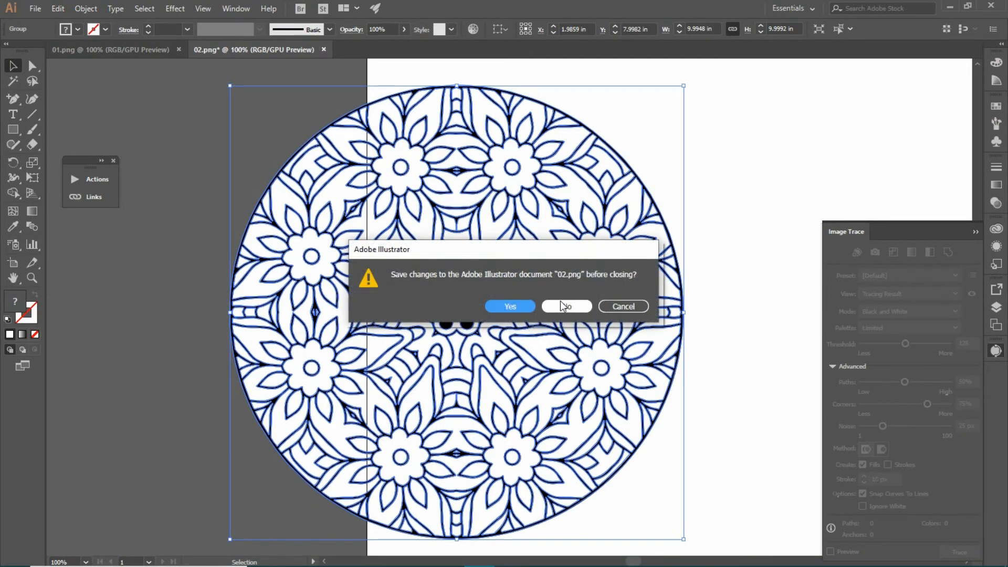
left_click(566, 304)
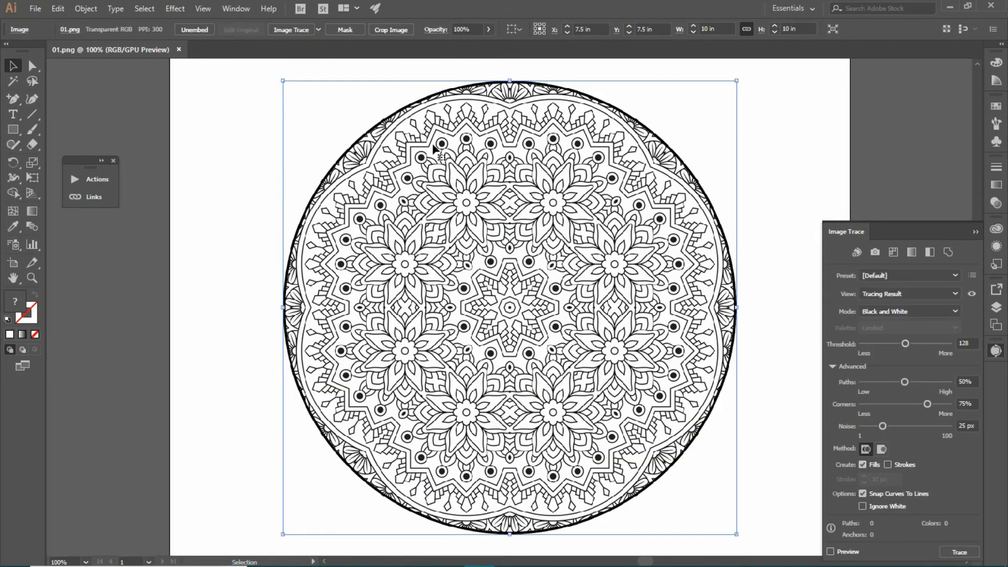
Reposition the mandala image in 01.png slightly and trace it with Image Trace in Black and White mode.
left_click(436, 171)
left_click_drag(420, 176, 446, 210)
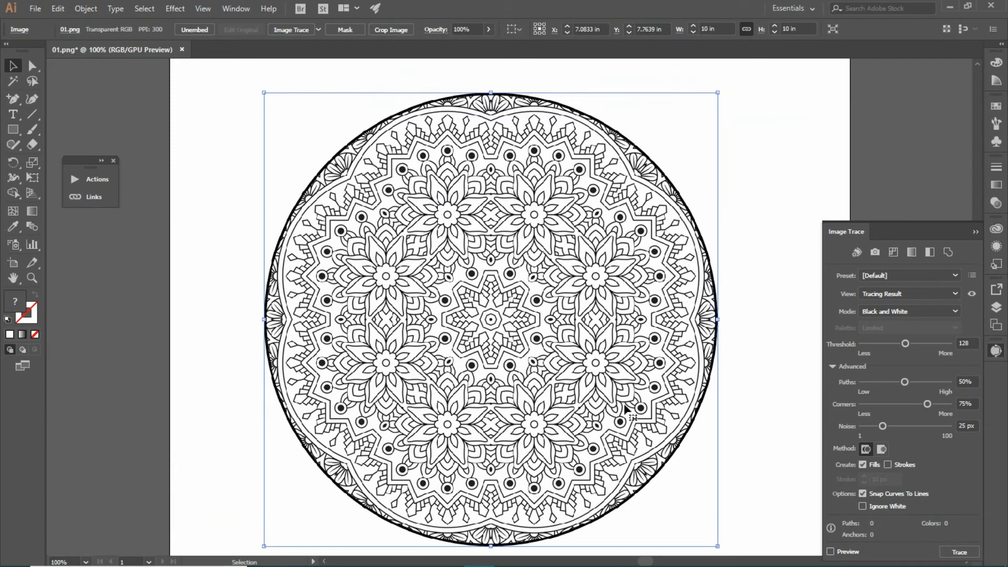
left_click(848, 551)
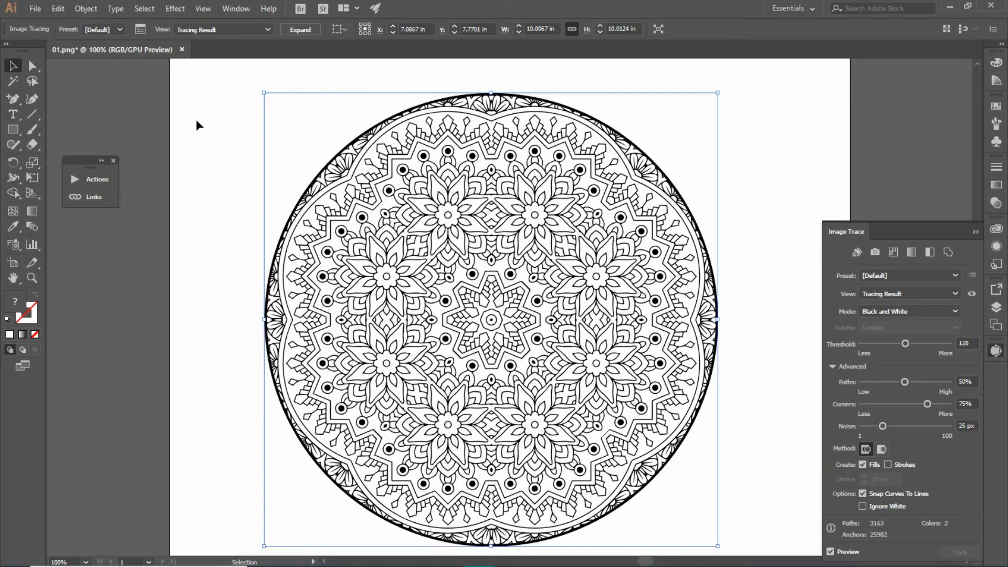
Move the traced mandala partly off the artboard's left edge and expand the tracing into editable paths.
left_click_drag(367, 170, 215, 180)
left_click_drag(276, 202, 270, 176)
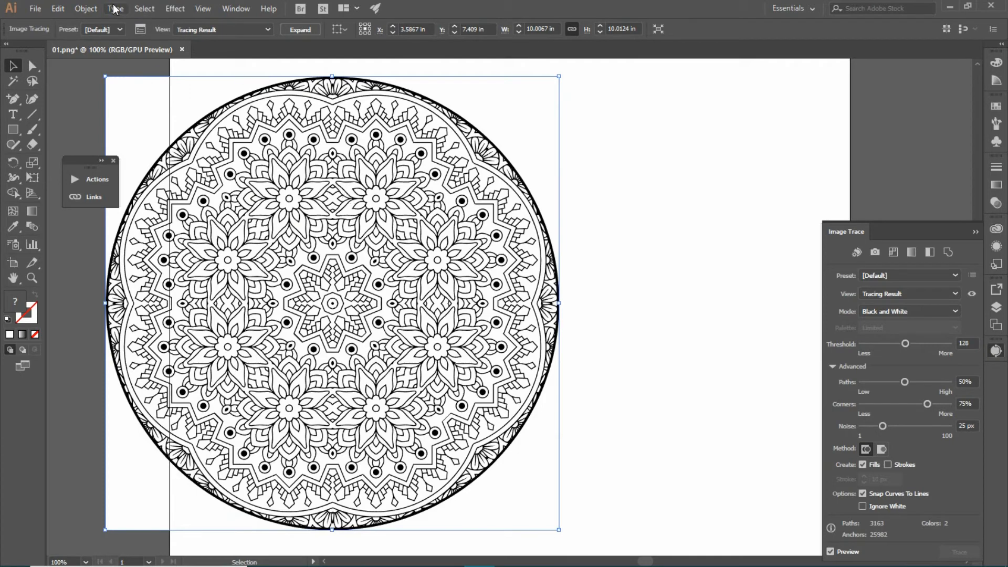
left_click(85, 10)
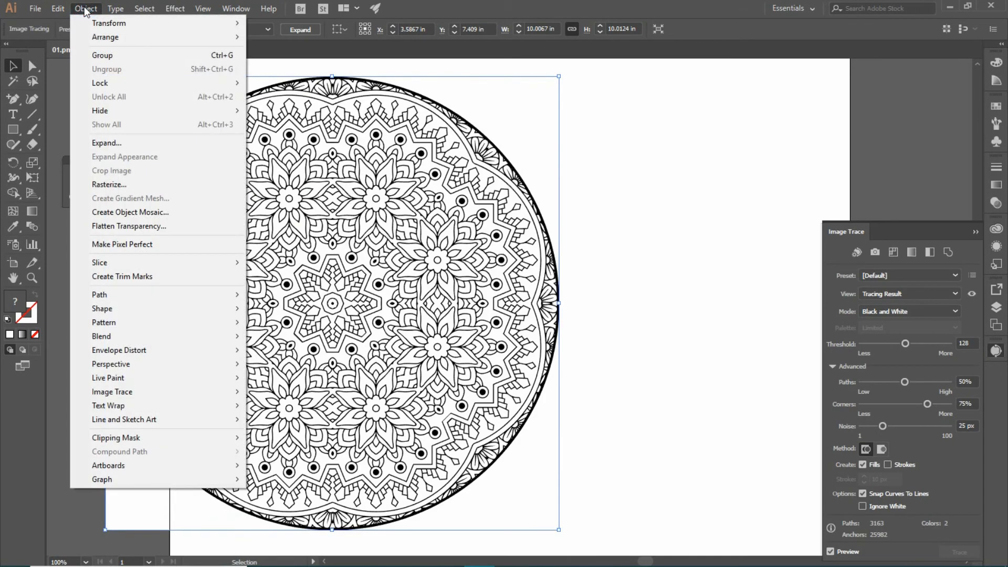
left_click(108, 143)
left_click(45, 182)
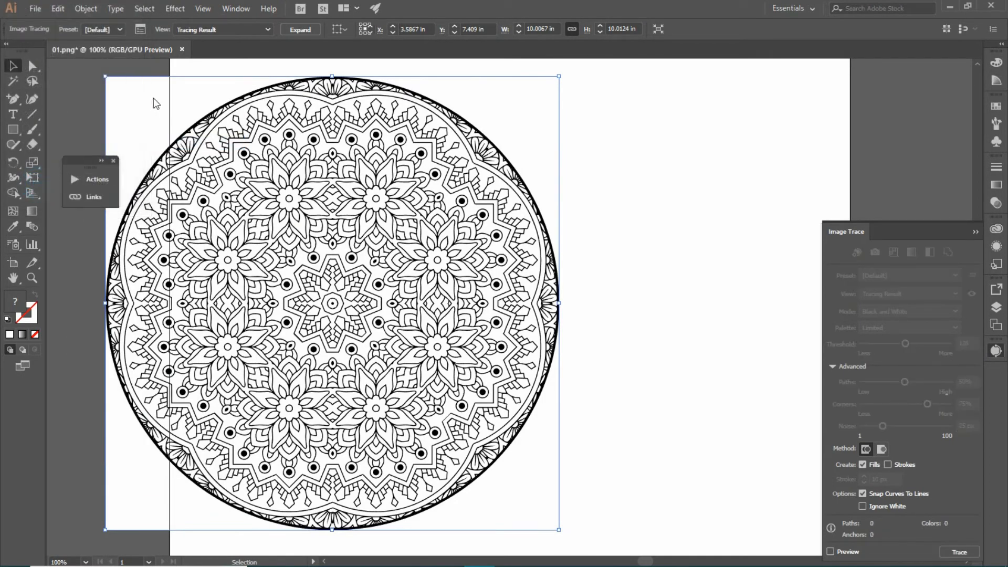
Delete the white background paths filling the corners above and below the circular mandala.
left_click(68, 95)
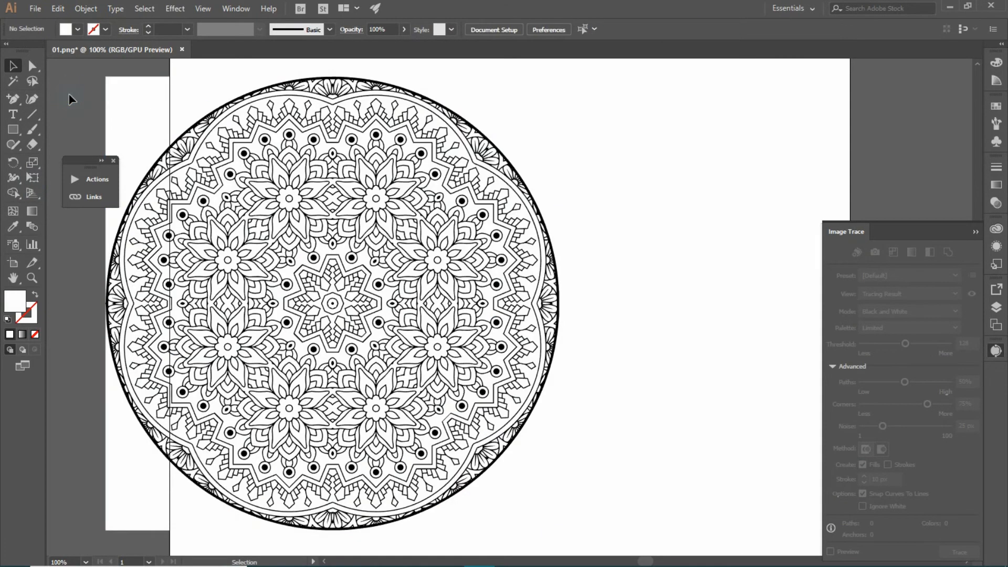
left_click(31, 67)
left_click(30, 67)
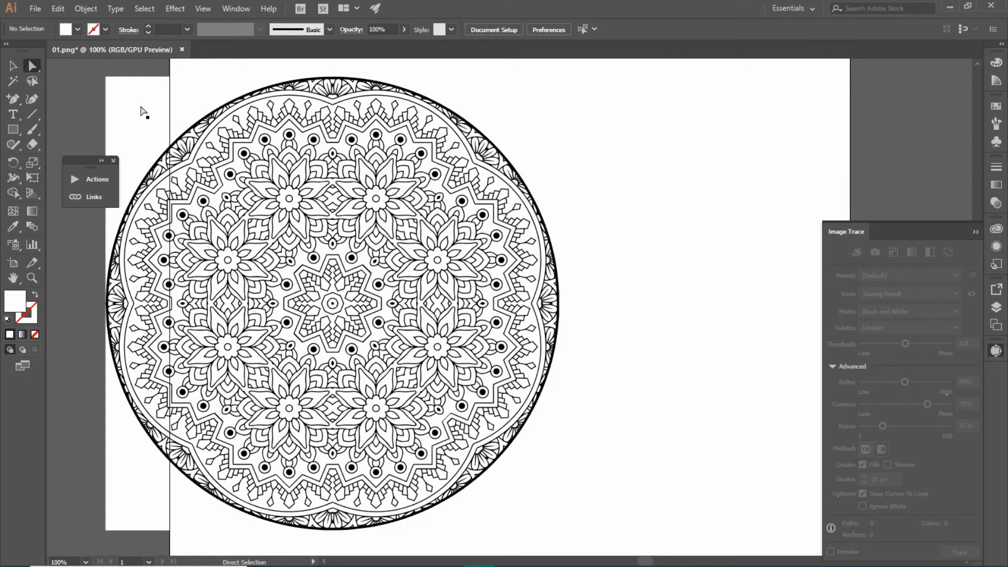
left_click(122, 90)
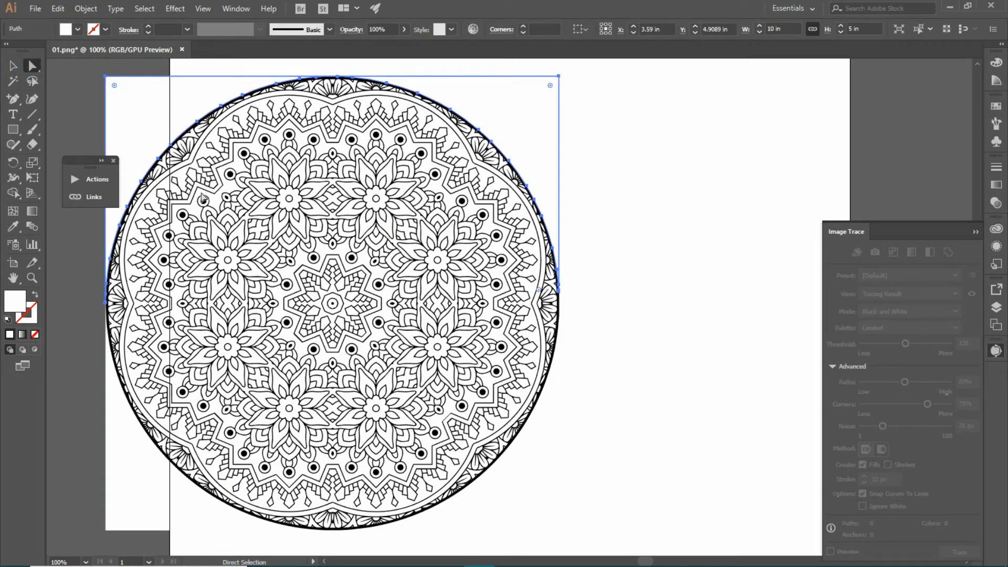
left_click(137, 522, "shift")
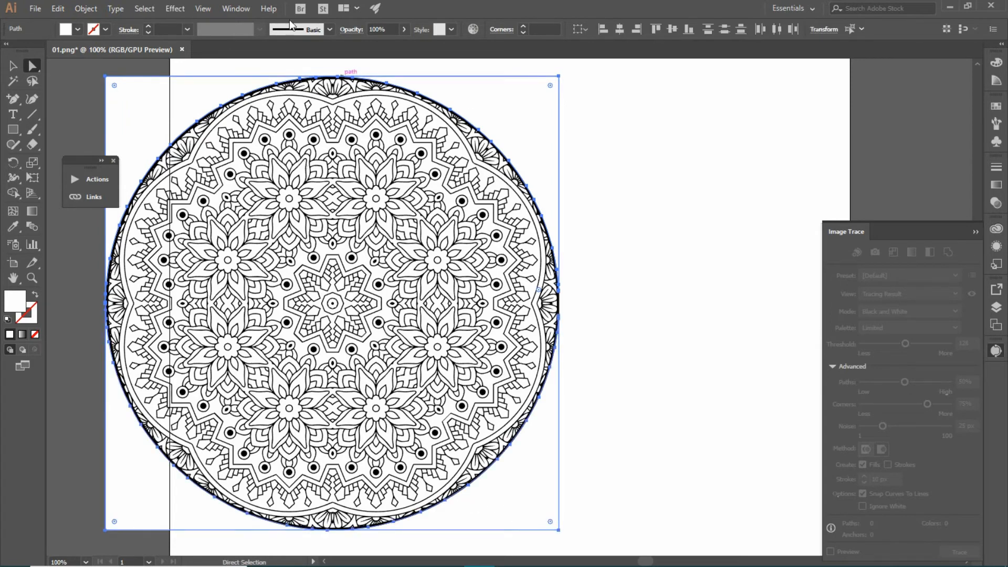
key("ctrl+shift+a")
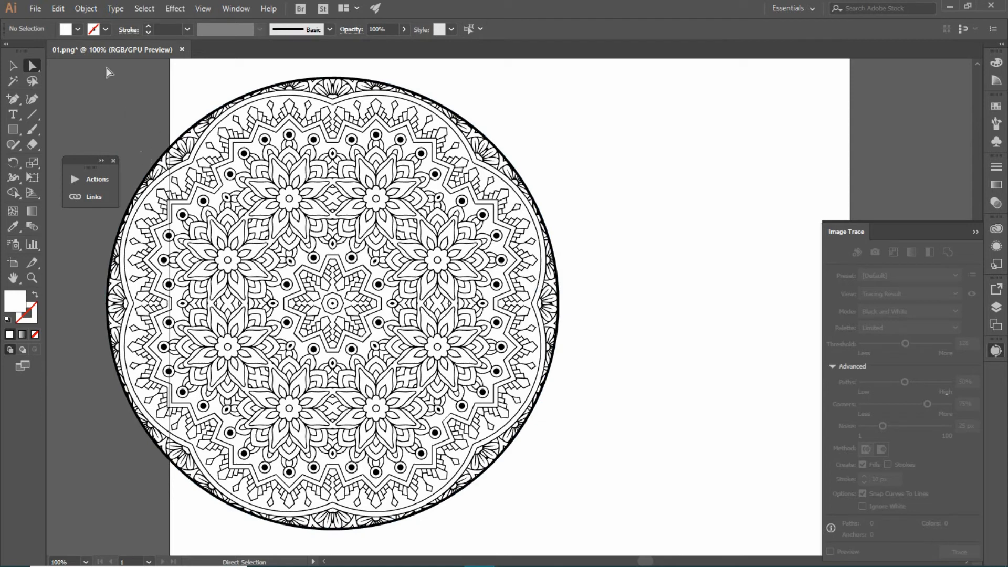
Export the mandala as a 300 ppi PNG with transparent background and Type Optimized anti-aliasing, replacing 01.png in the KK3 folder.
left_click(33, 9)
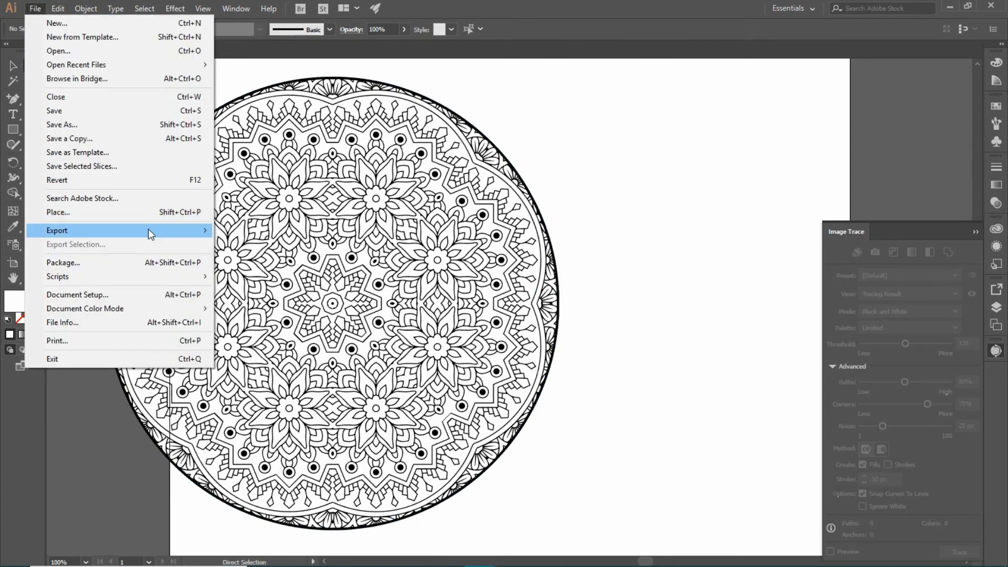
mouse_move(149, 229)
left_click(291, 244)
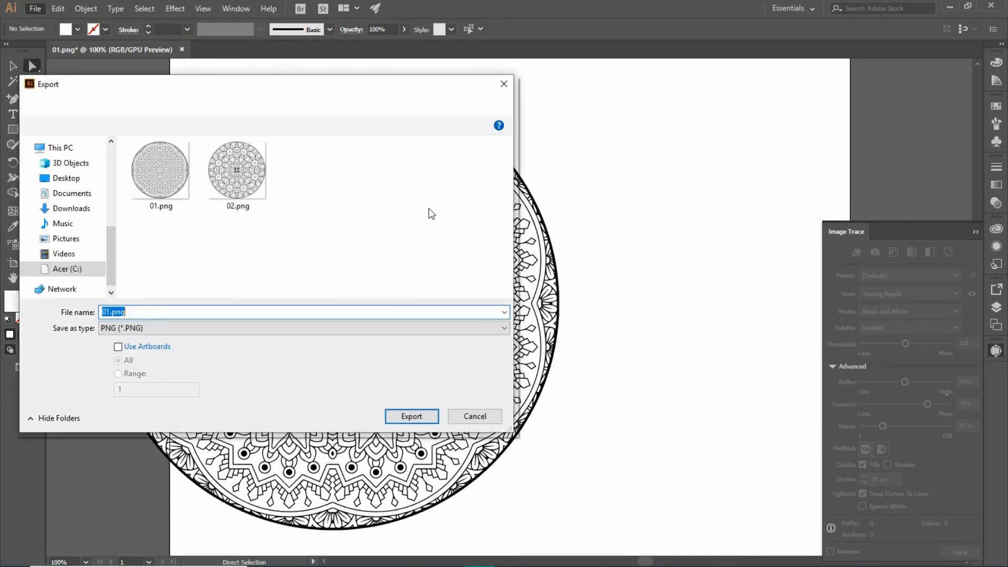
left_click(404, 414)
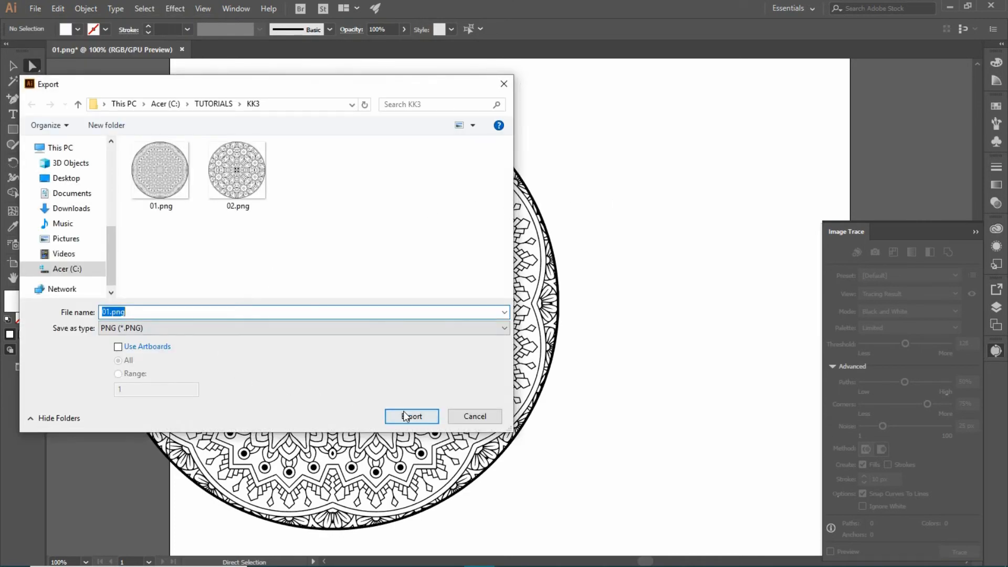
left_click(526, 338)
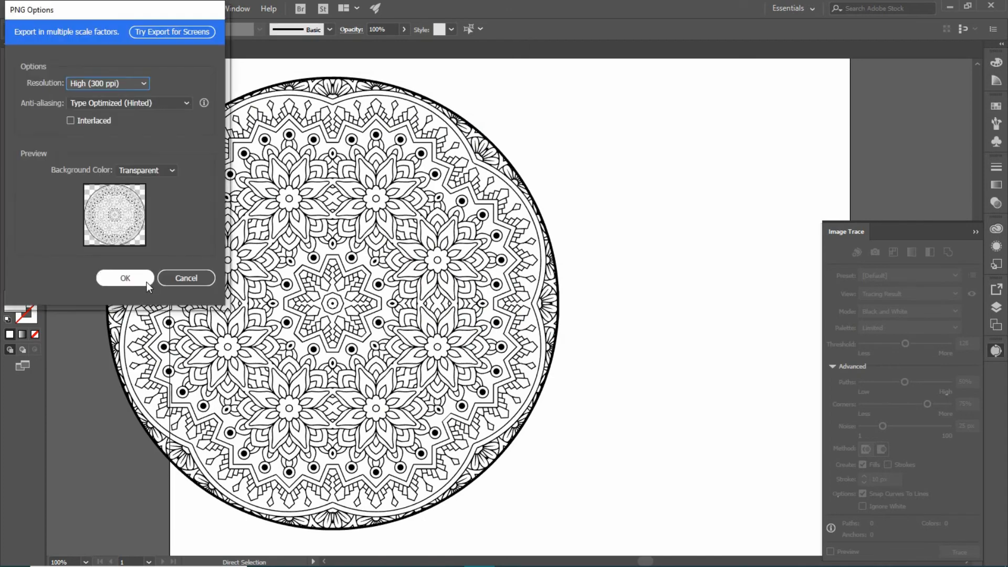
left_click(146, 282)
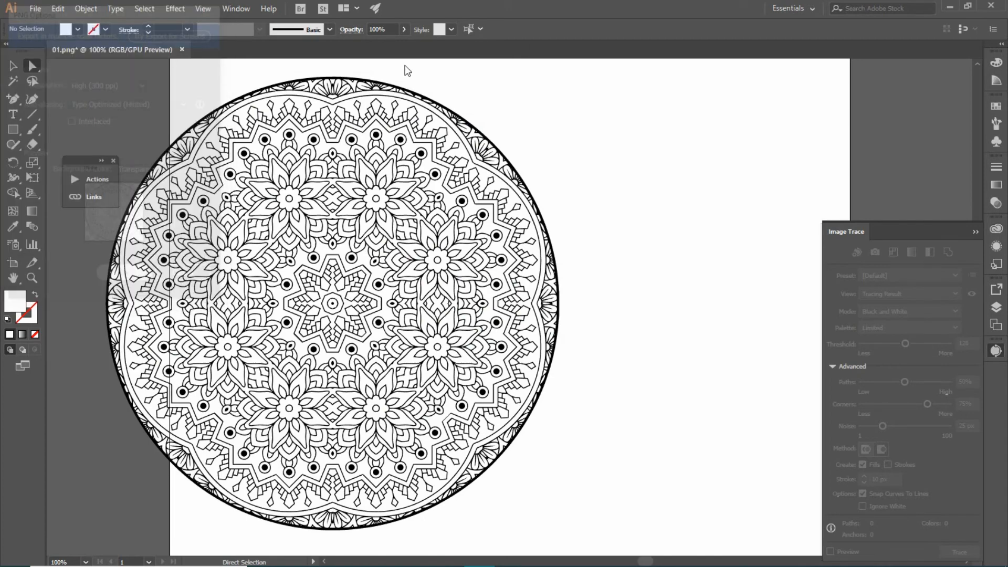
Switch to Kaleidoscope Kreator 3 and change the kaleidoscope shape to Square (08).
mouse_move(576, 564)
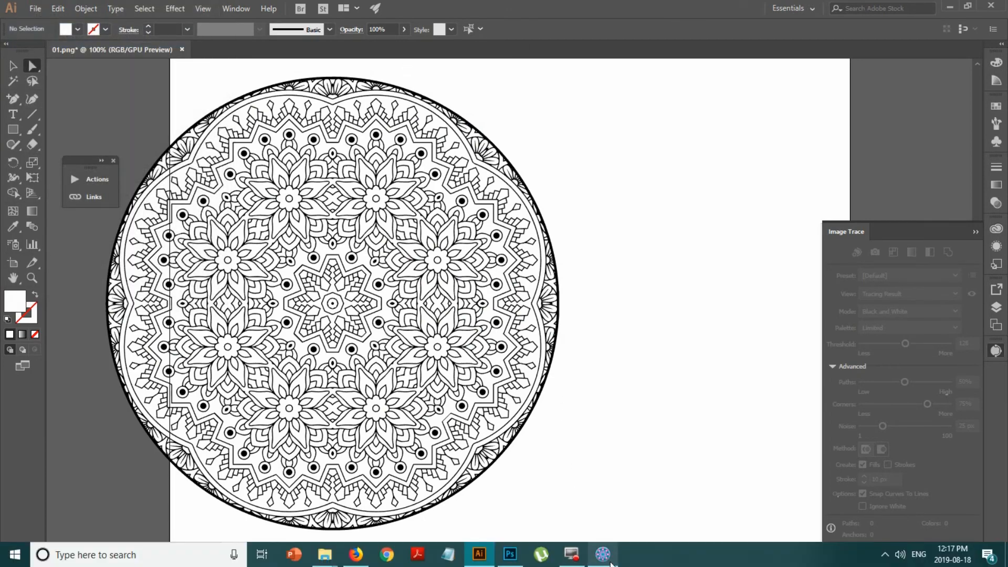
left_click(606, 558)
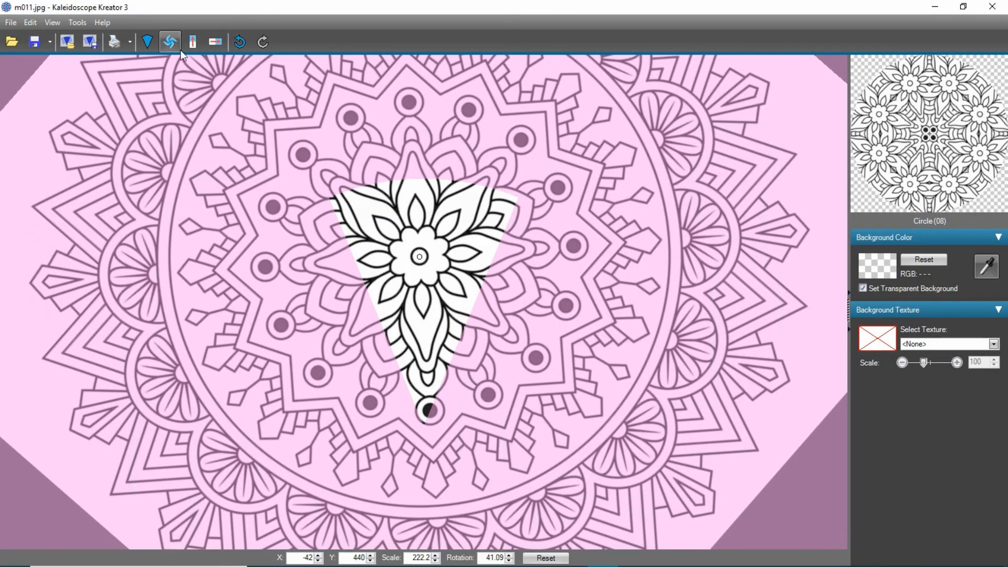
left_click(146, 45)
scroll(602, 336, "down", 3)
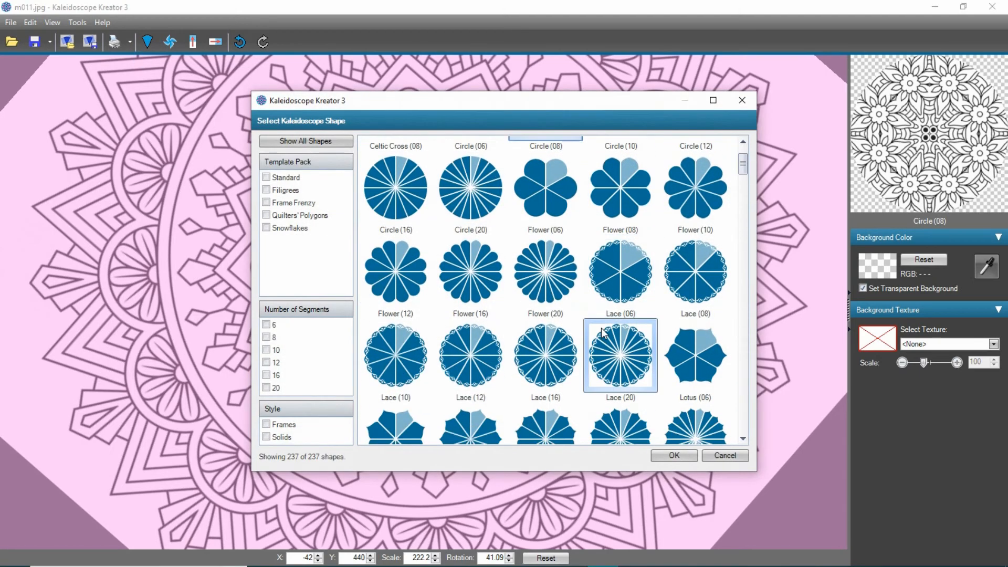
scroll(585, 296, "down", 3)
scroll(582, 292, "down", 4)
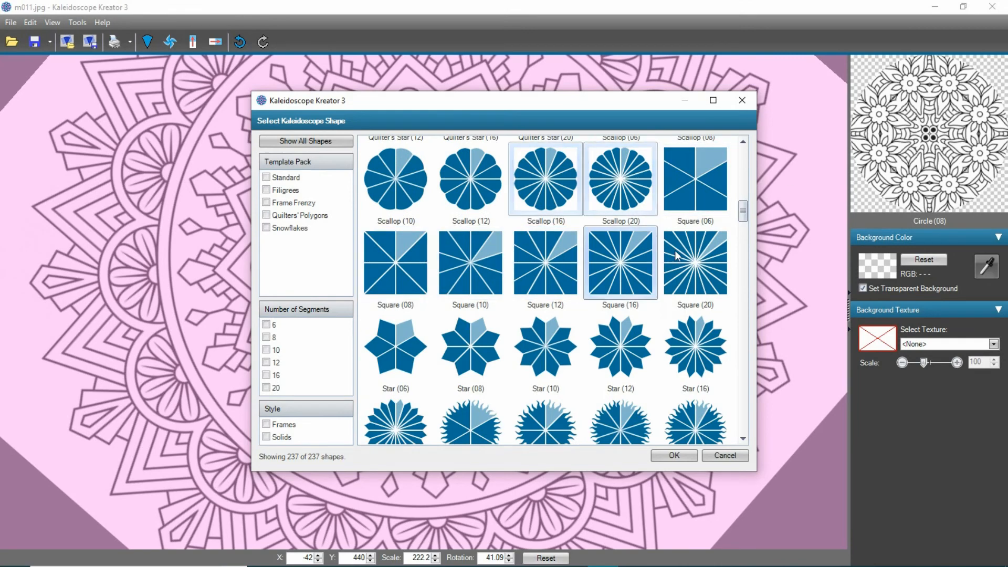
left_click(425, 245)
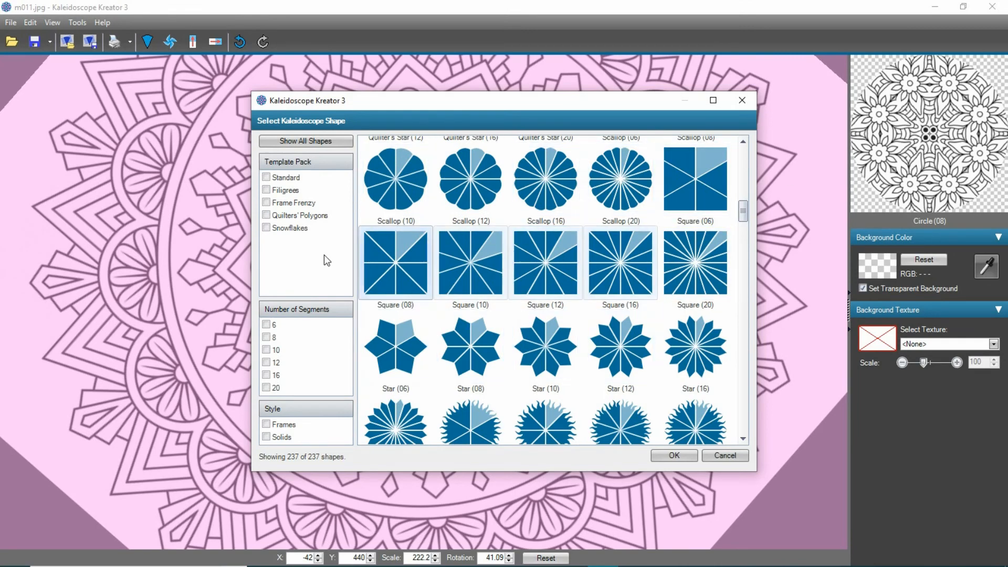
double_click(406, 275)
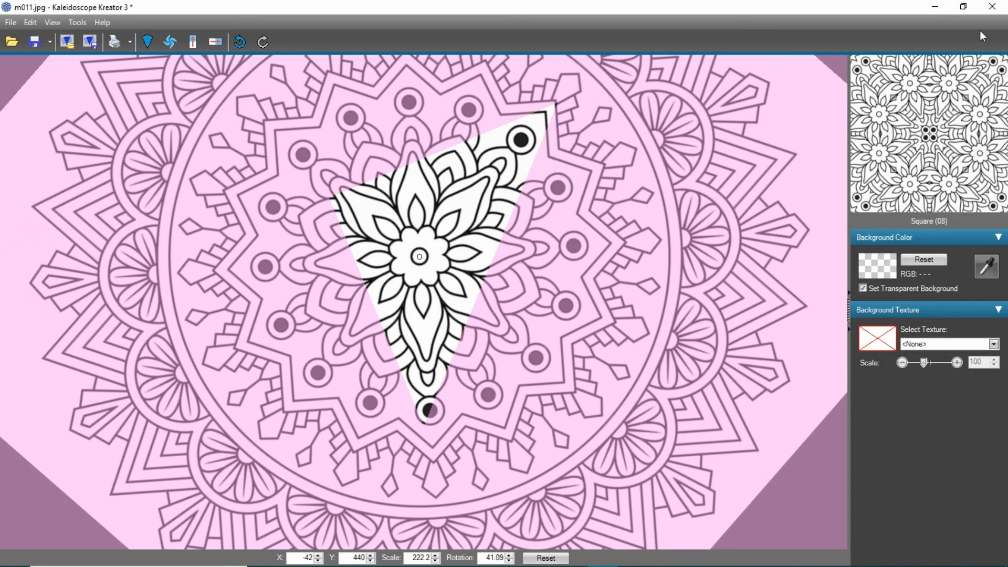
Reposition the source mandala under the template to about X -1517, Y 1205, and check the pattern in the enlarged preview.
left_click_drag(635, 211, 403, 236)
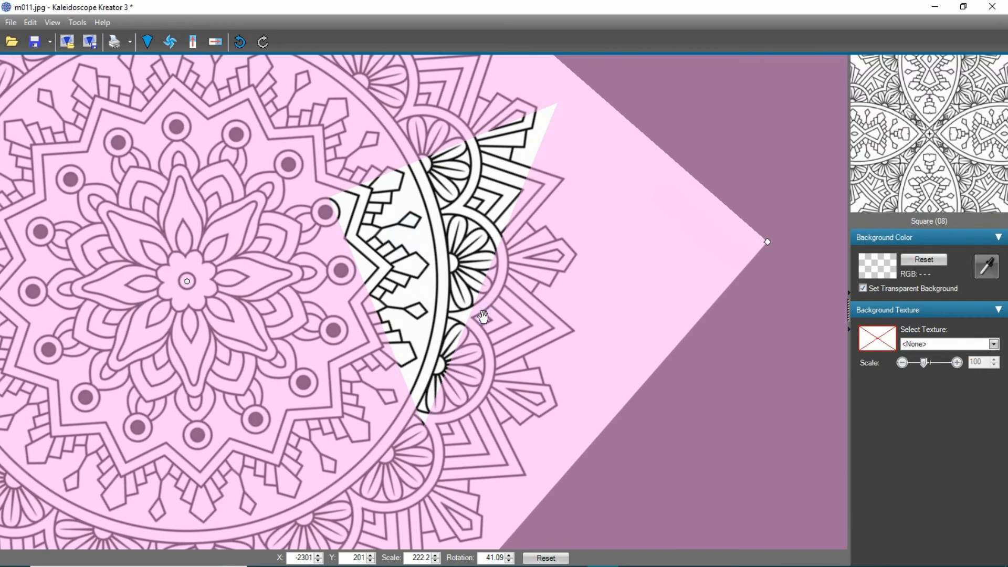
left_click_drag(484, 317, 571, 275)
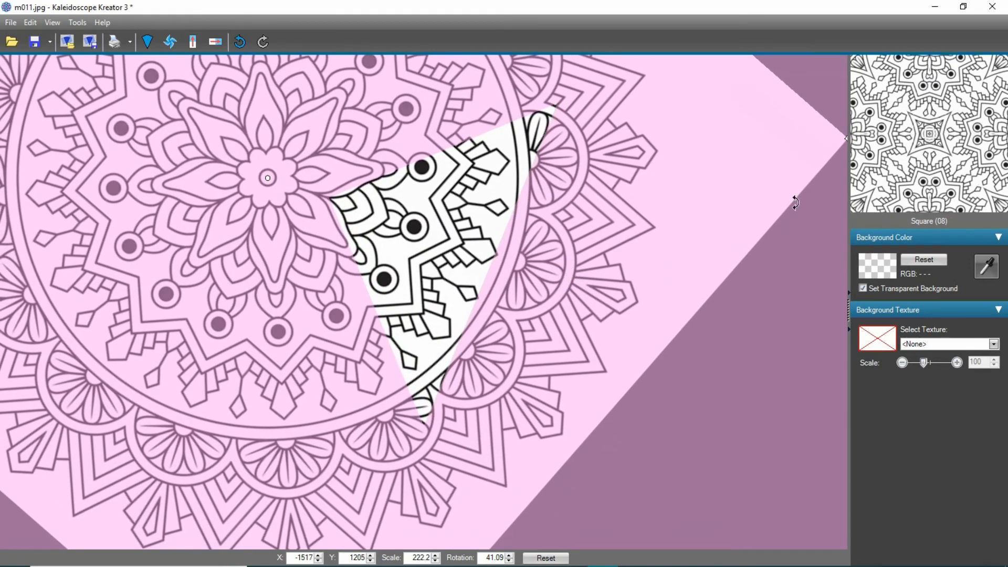
left_click(932, 135)
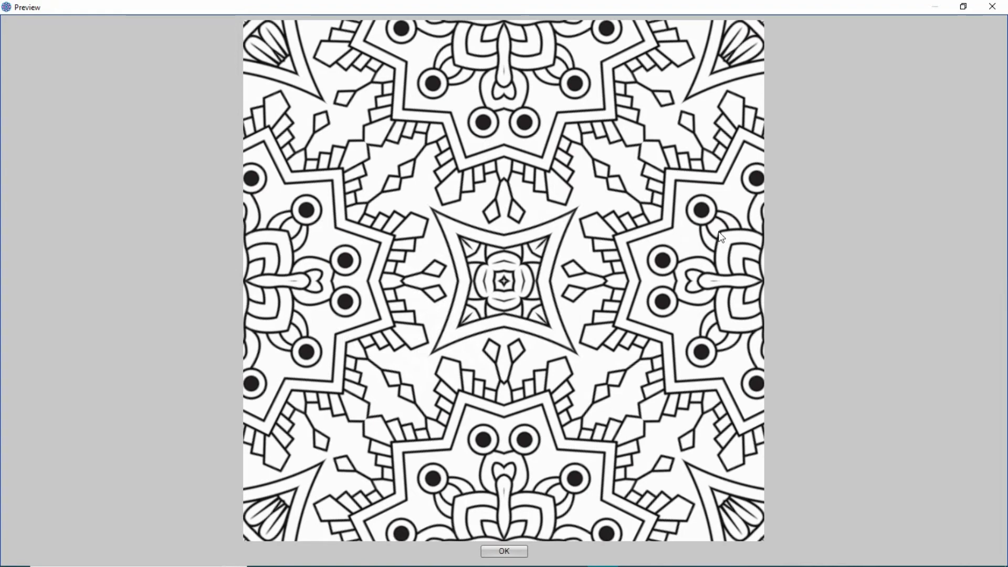
left_click(514, 555)
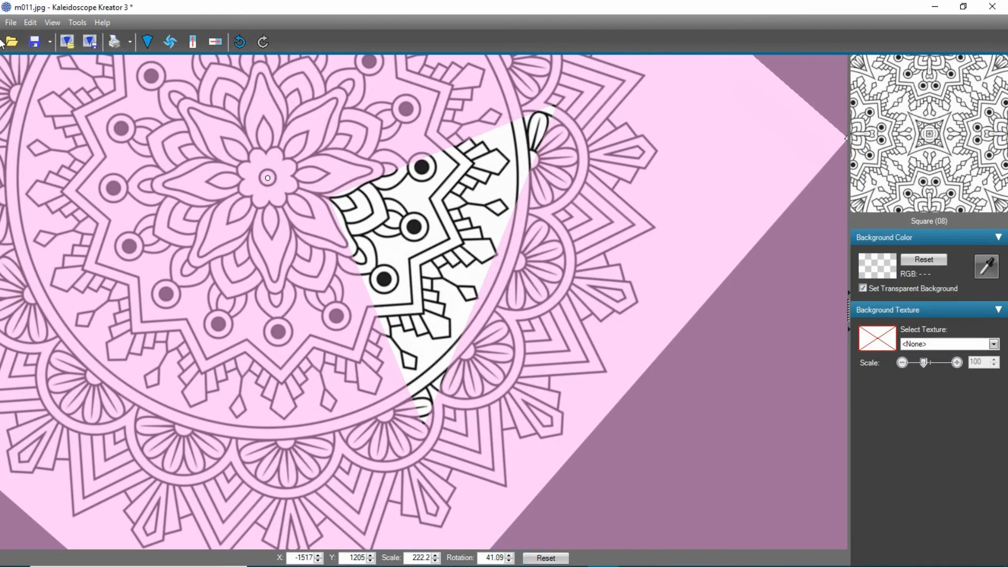
Start saving the kaleidoscope with a size of 8.5 inches wide by 11 inches high.
left_click(33, 42)
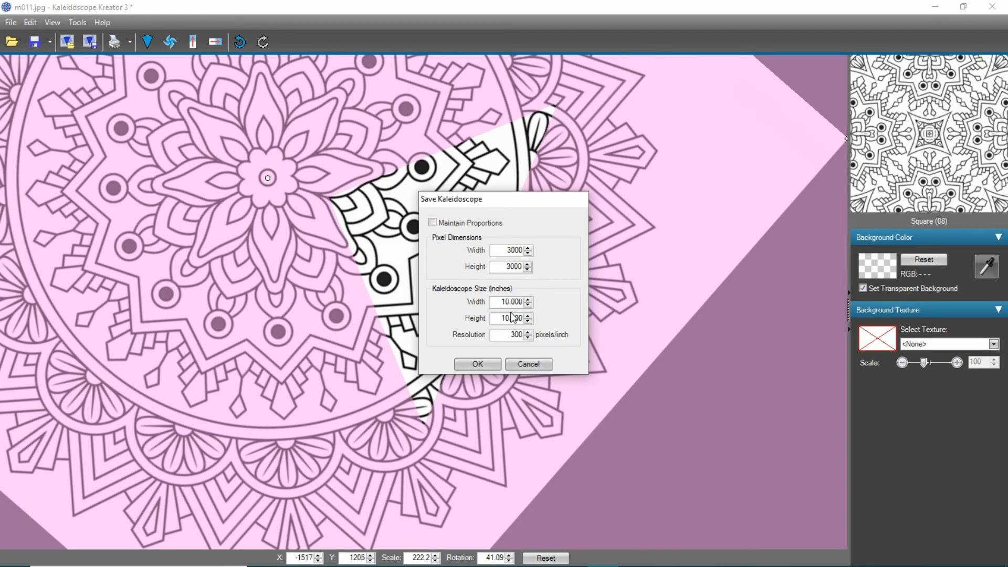
double_click(506, 306)
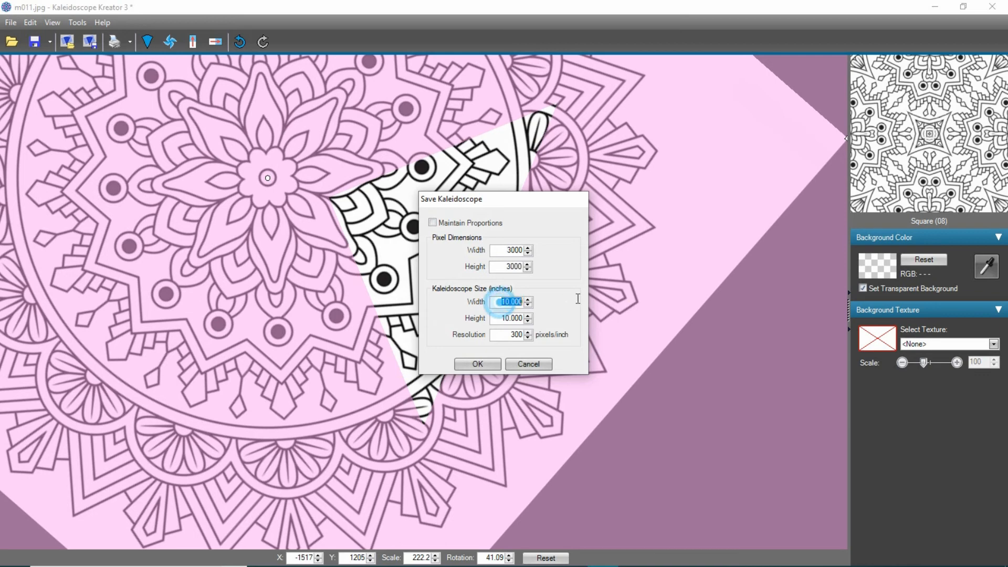
type("8")
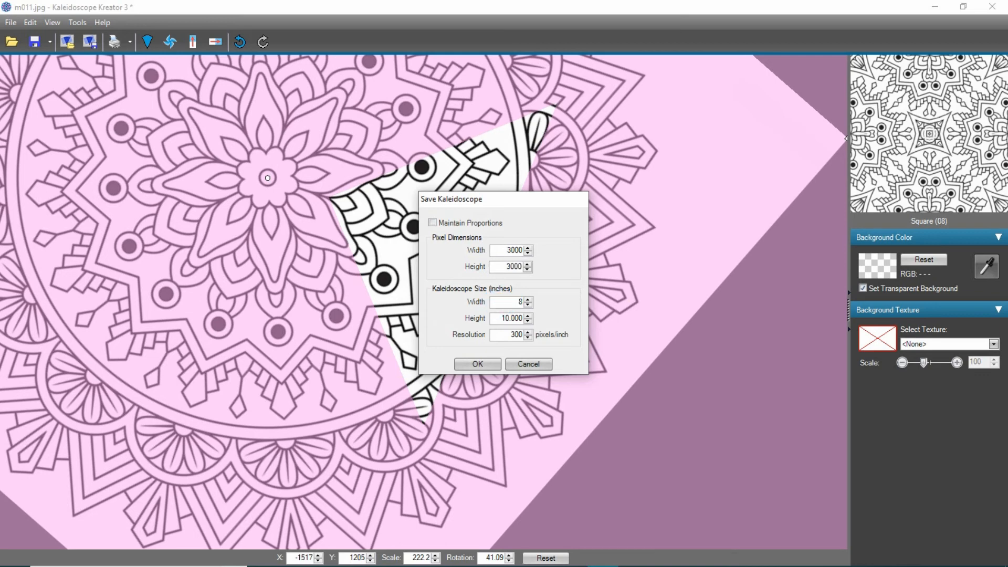
type(".5")
double_click(497, 316)
type("11")
left_click(477, 365)
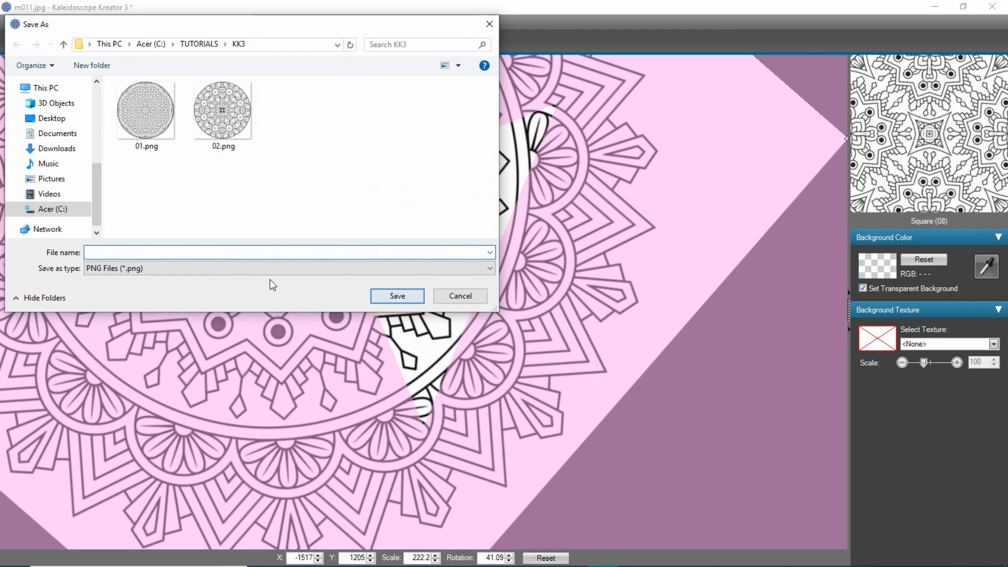
Save the kaleidoscope as a PNG file named 03 in the KK3 folder.
left_click(271, 252)
type("0")
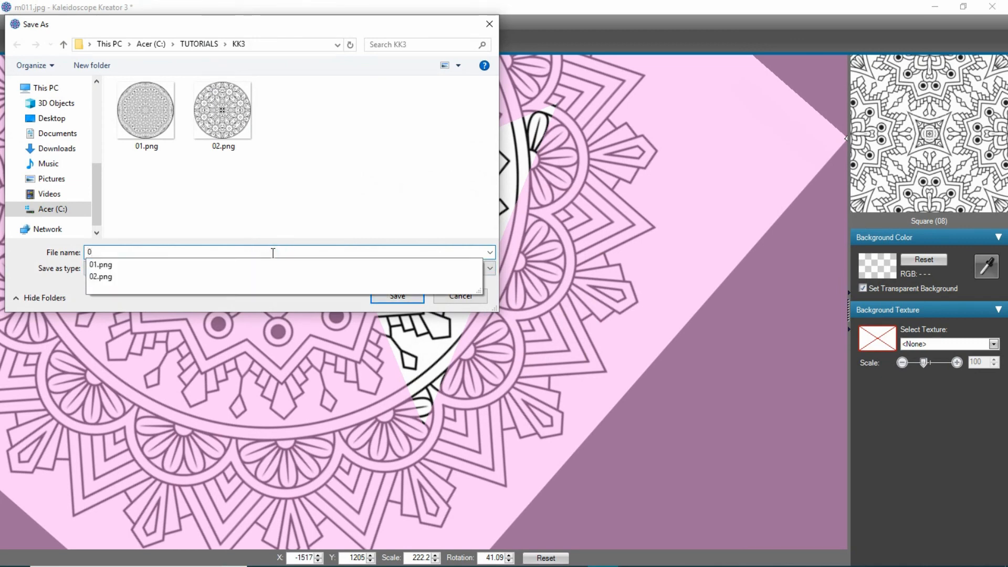
type("3")
left_click(397, 297)
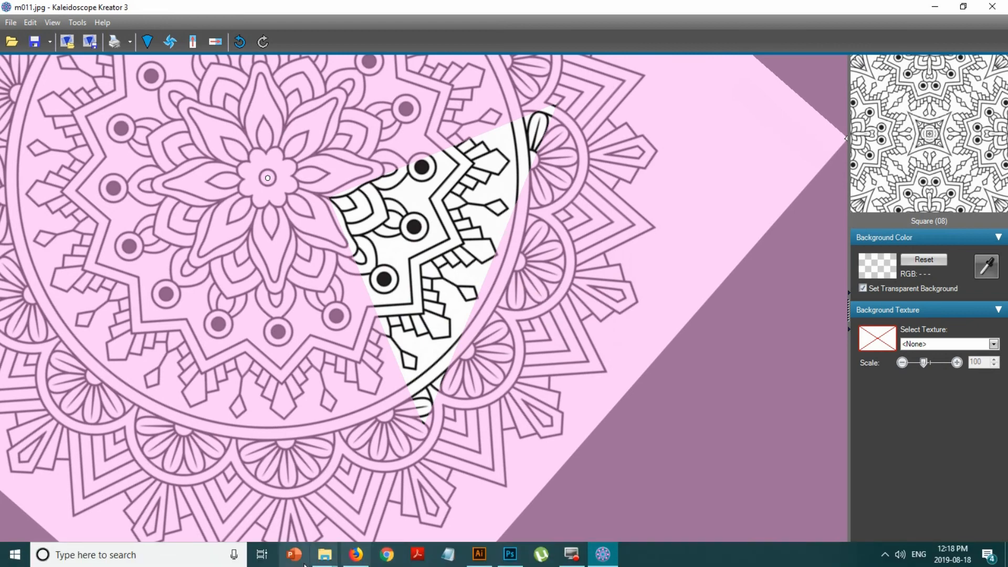
Open 03.png from the KK3 folder in Photoshop as its own document and fit it on screen.
mouse_move(326, 560)
left_click(320, 507)
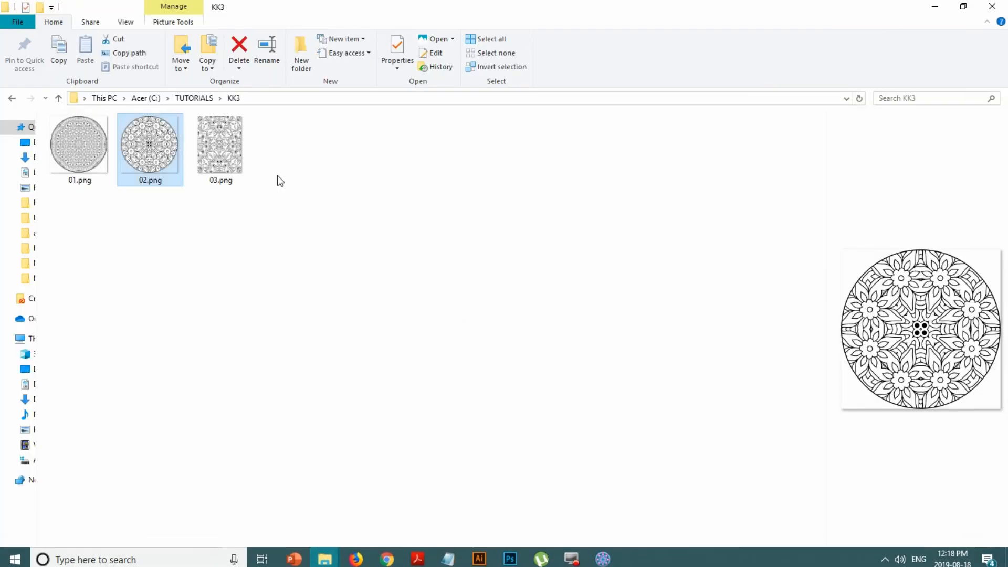
left_click_drag(249, 164, 680, 13)
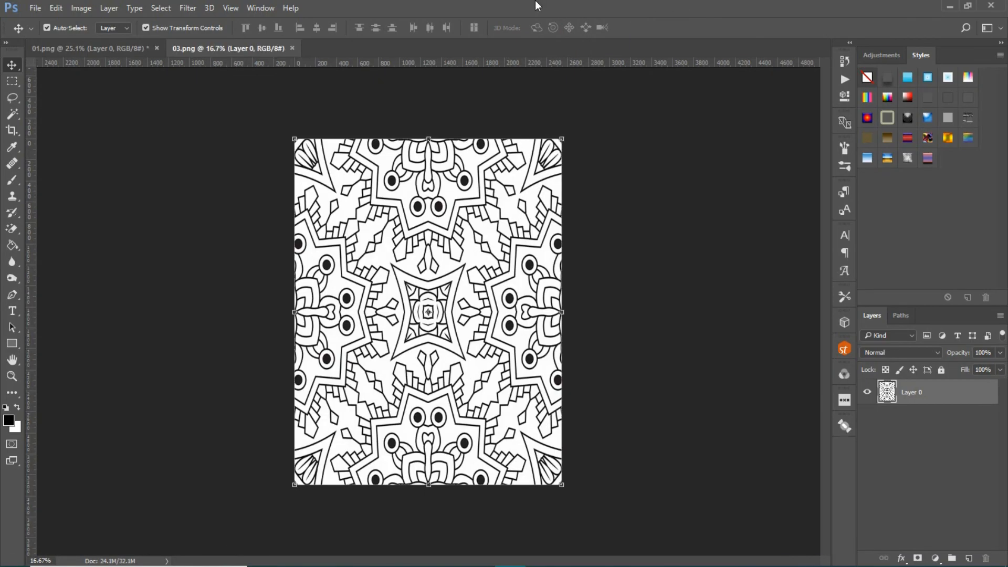
left_click(230, 8)
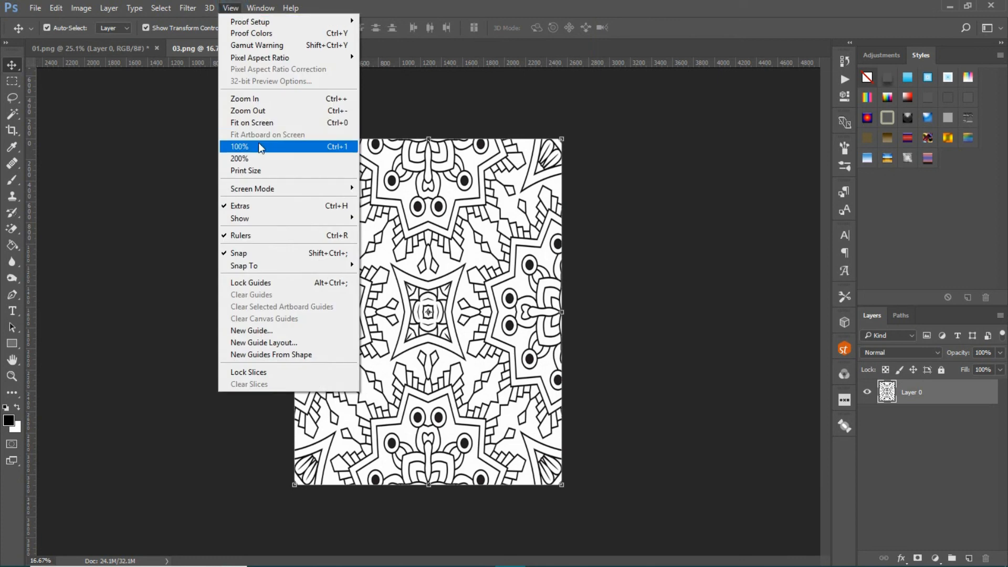
left_click(260, 123)
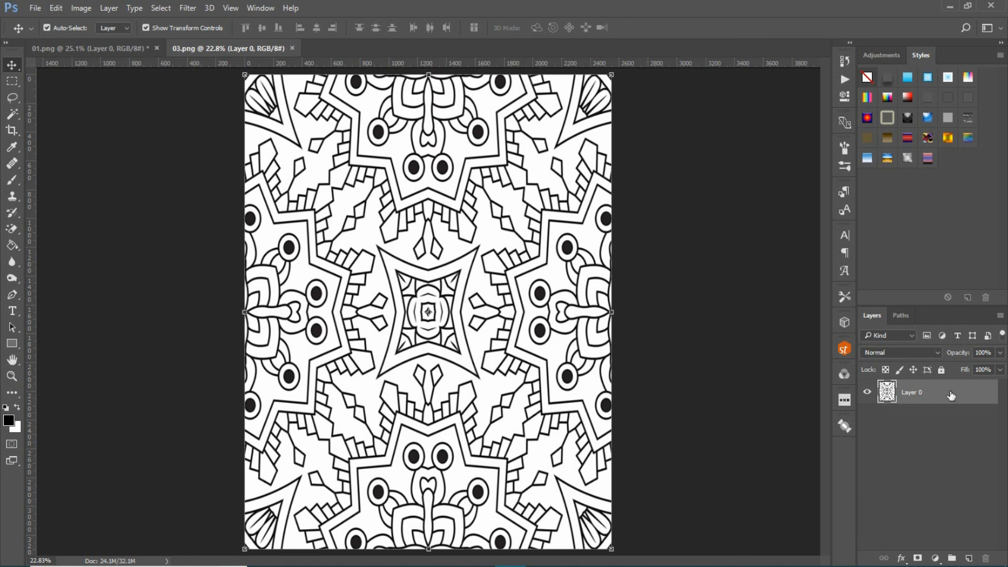
Add a black 4 px inside Stroke layer style to Layer 0 of 03.png.
double_click(953, 392)
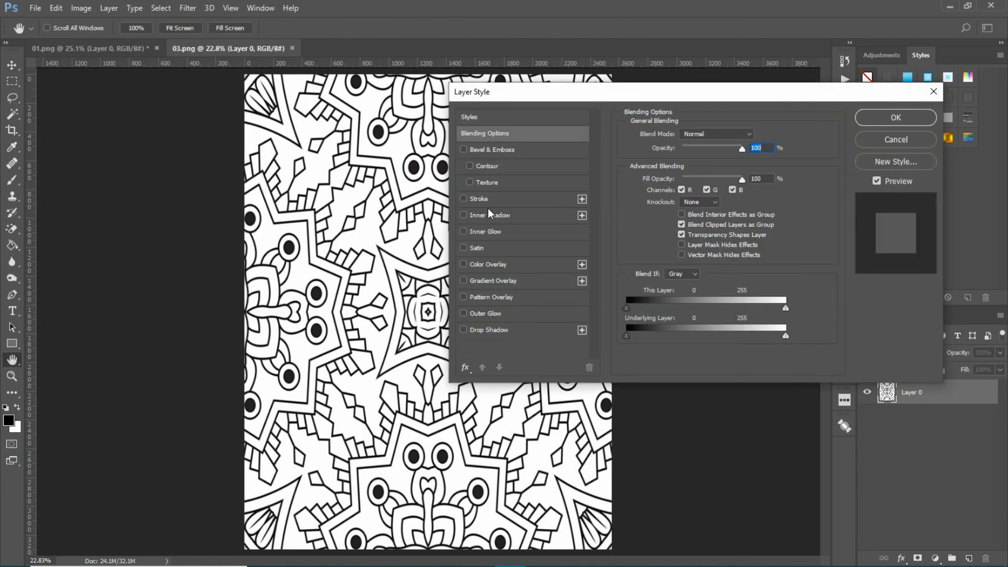
left_click(491, 202)
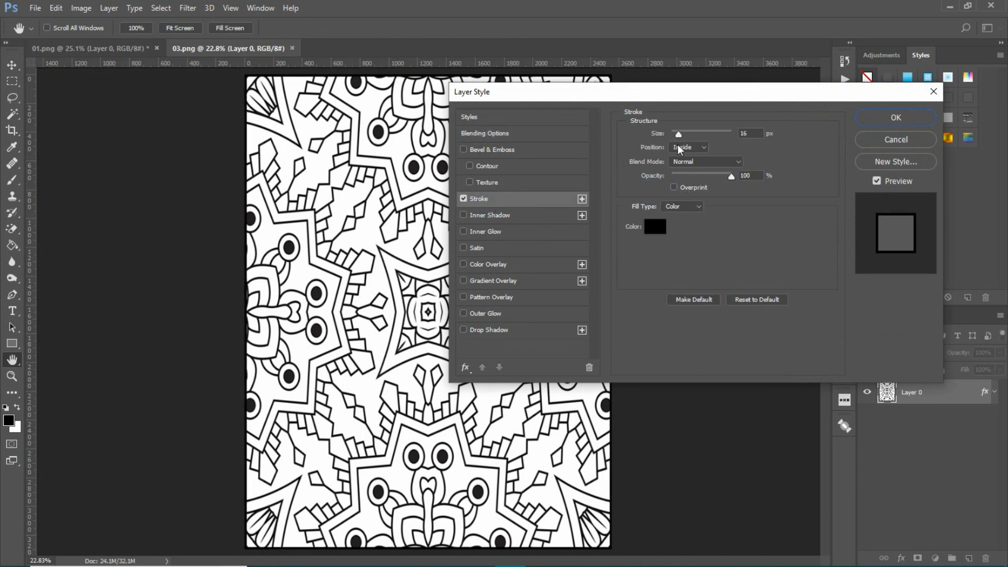
left_click_drag(677, 135, 673, 136)
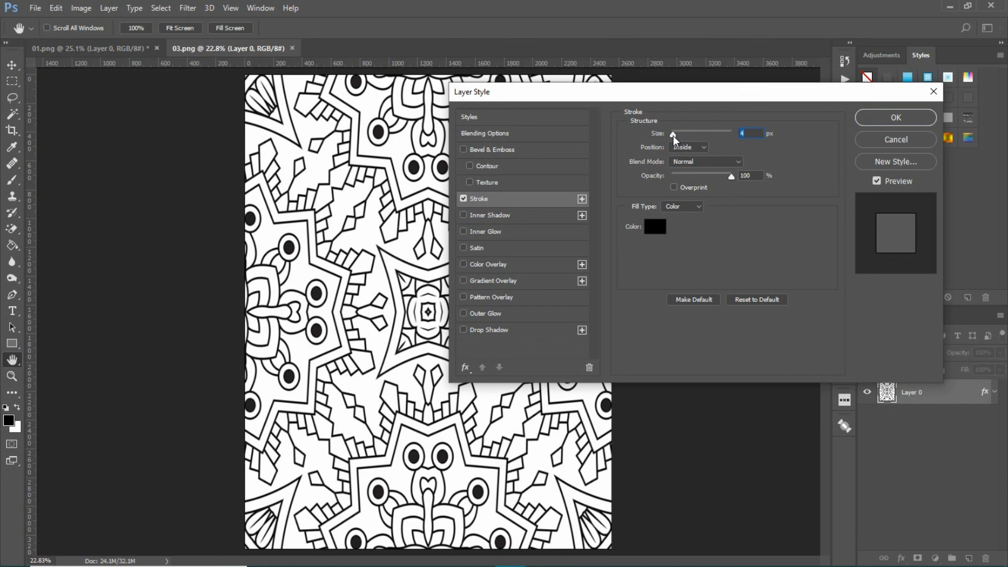
left_click(926, 119)
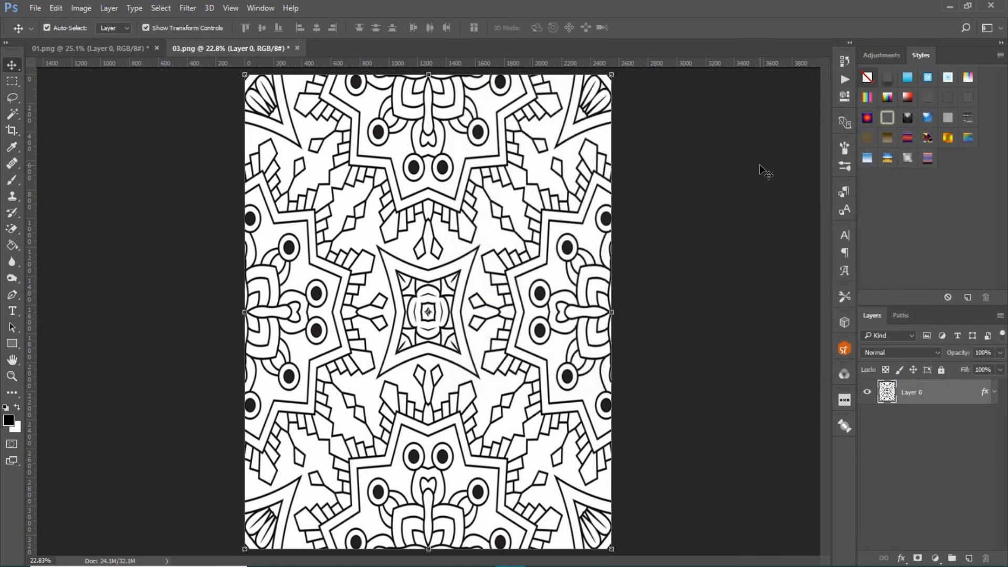